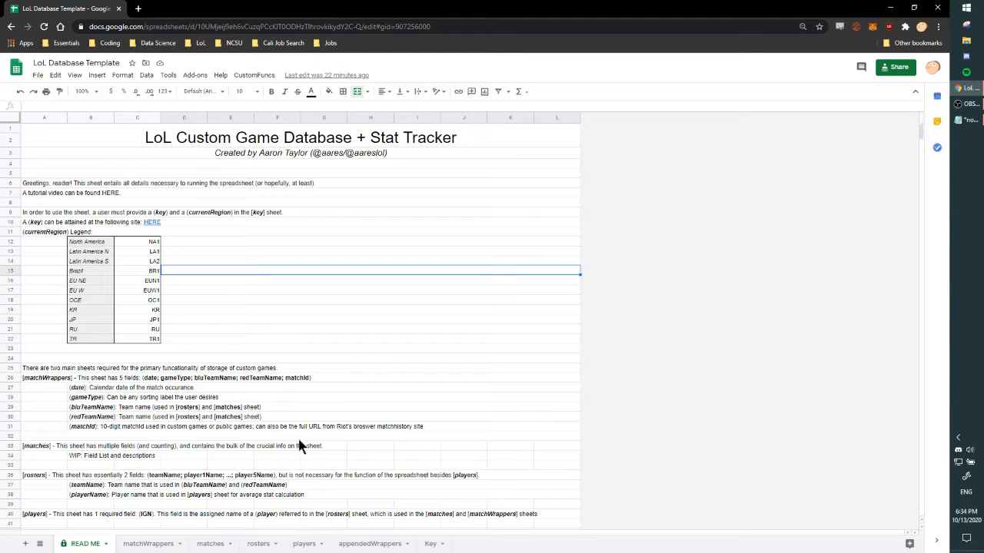
Open the Riot Developer Portal through the key link in the READ ME sheet and log in to the account.
click(151, 224)
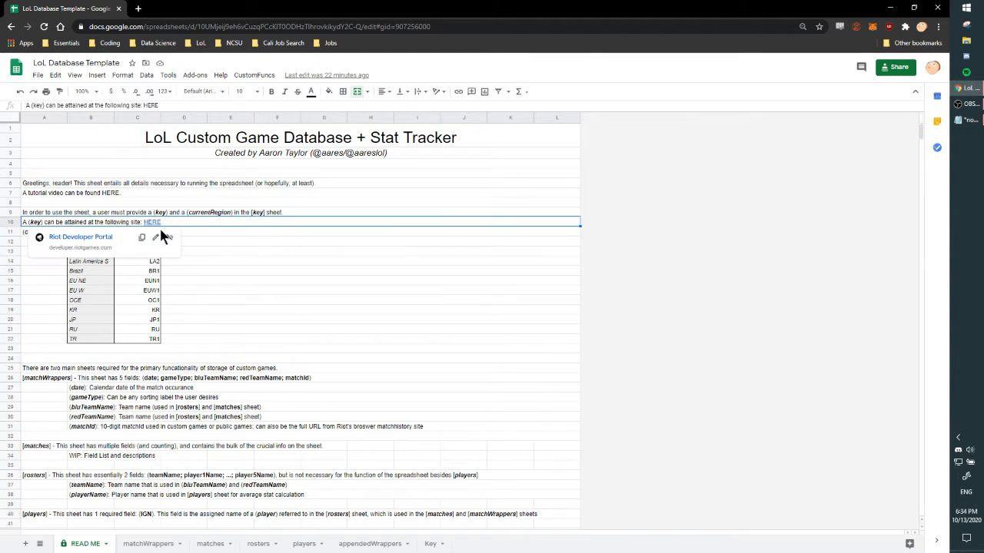
click(102, 239)
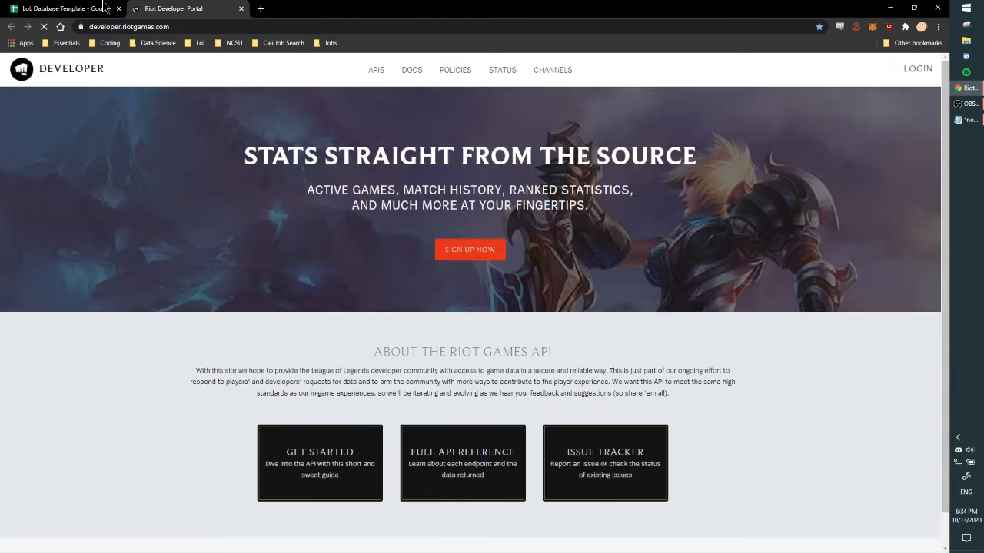
key(ctrl+shift+Tab)
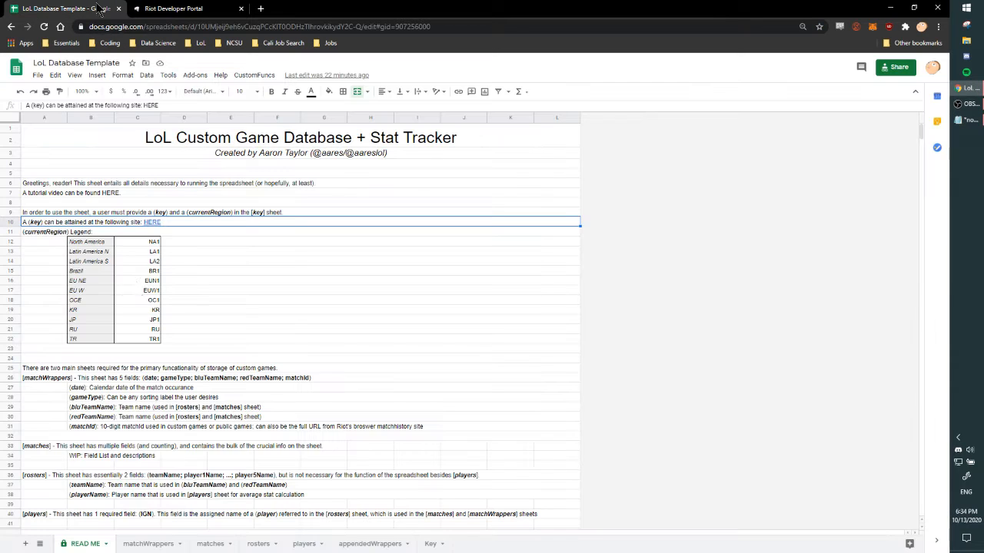
click(204, 9)
click(915, 69)
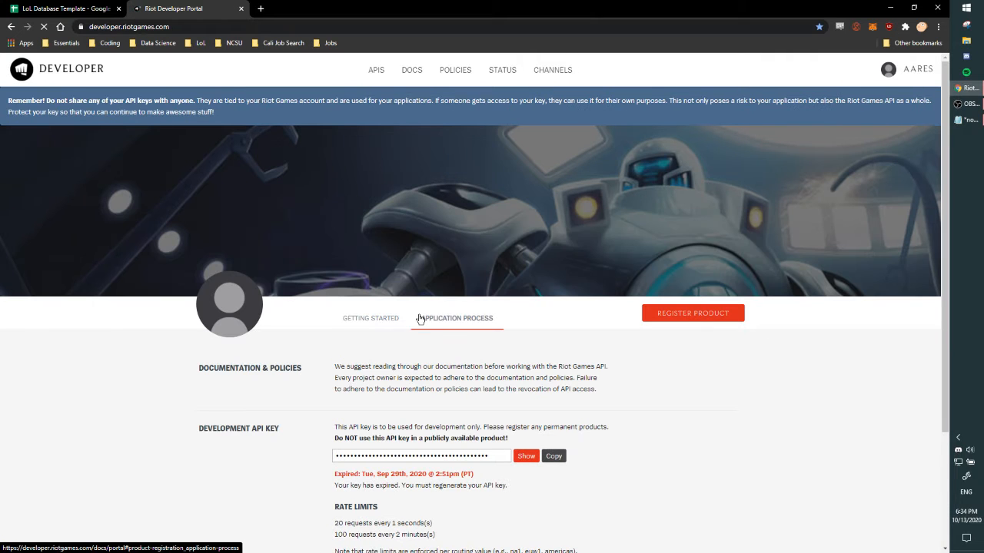
Pass the robot check, regenerate the development API key and copy it.
scroll(395, 378, down, 2)
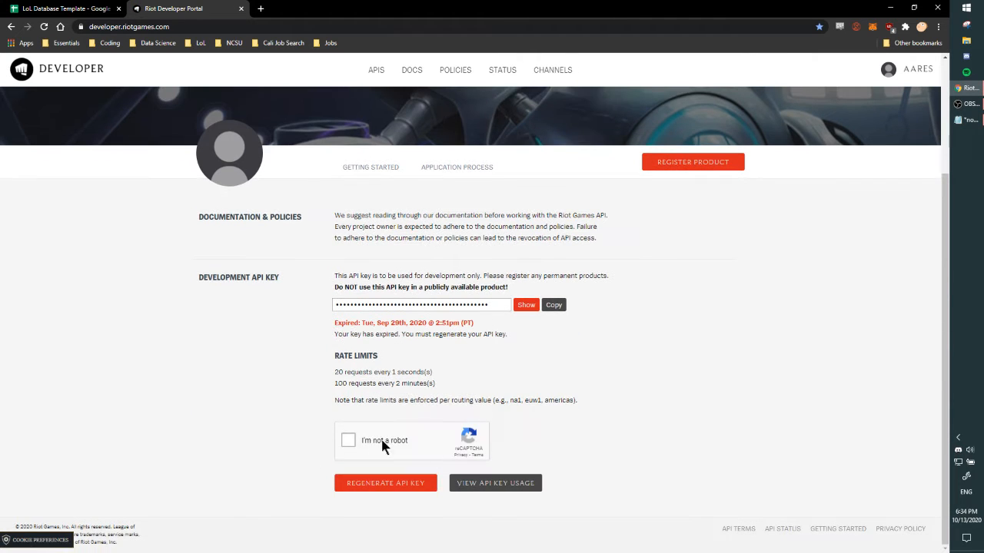
click(346, 438)
click(416, 484)
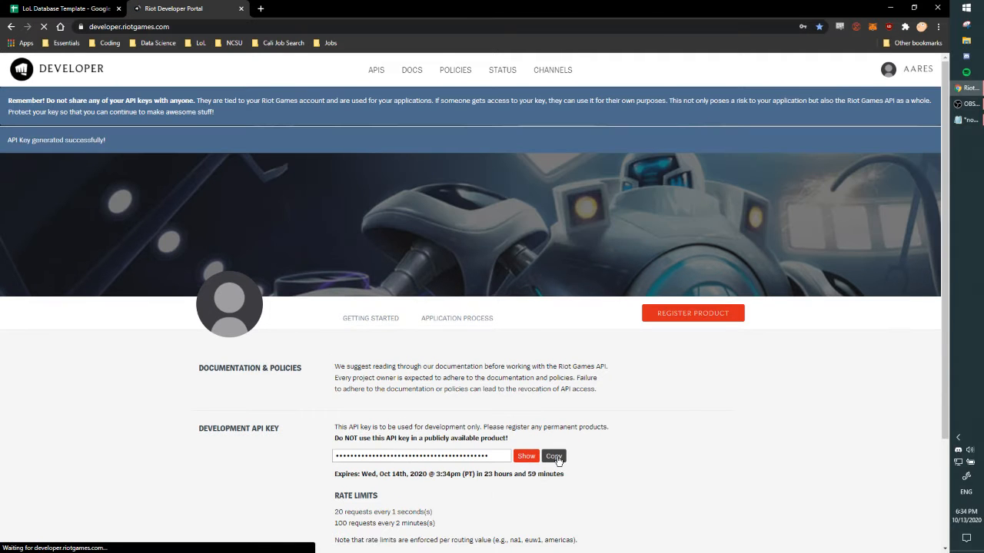
click(557, 458)
click(421, 61)
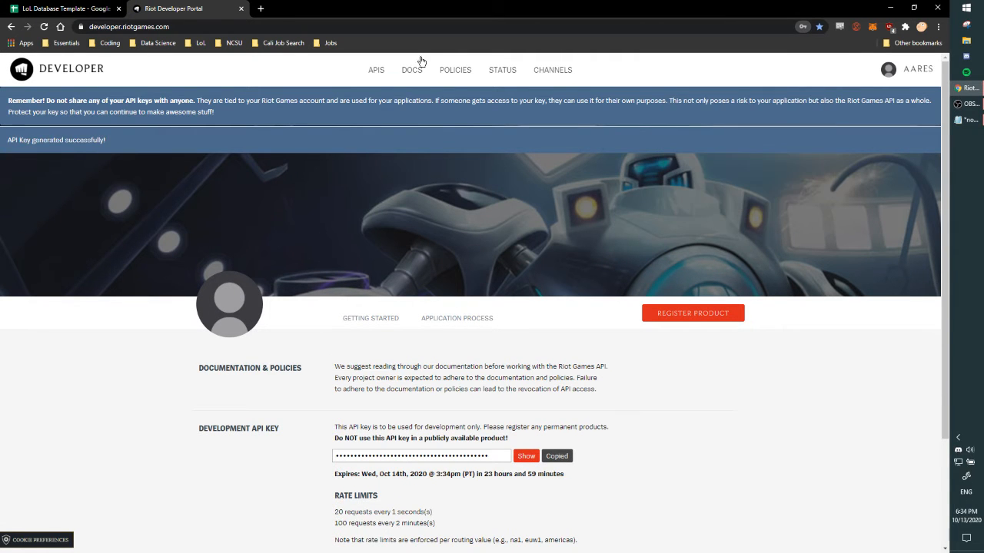
Replace the KEY value in the Key sheet of the LoL Database Template with the copied API key and check the REGION entry.
click(66, 9)
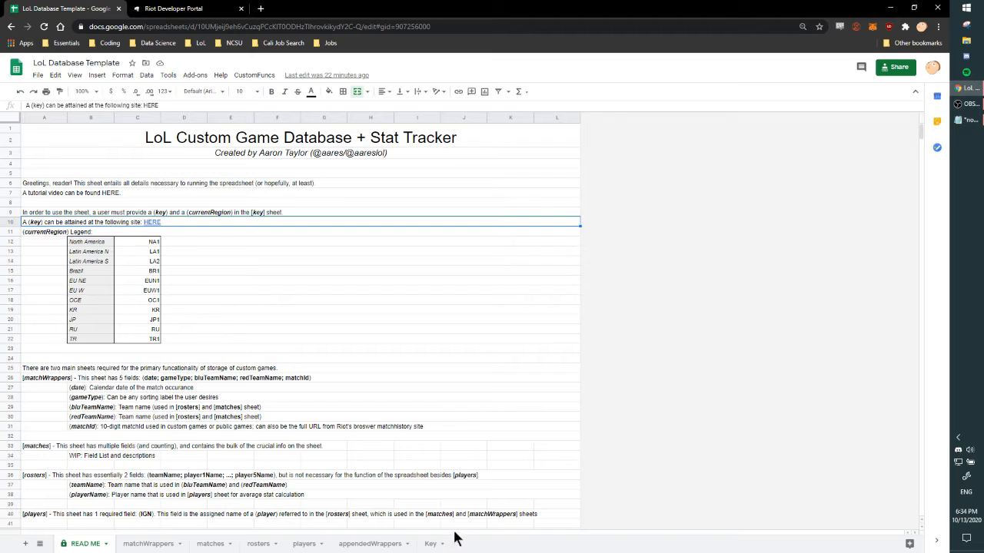
click(433, 545)
double_click(202, 132)
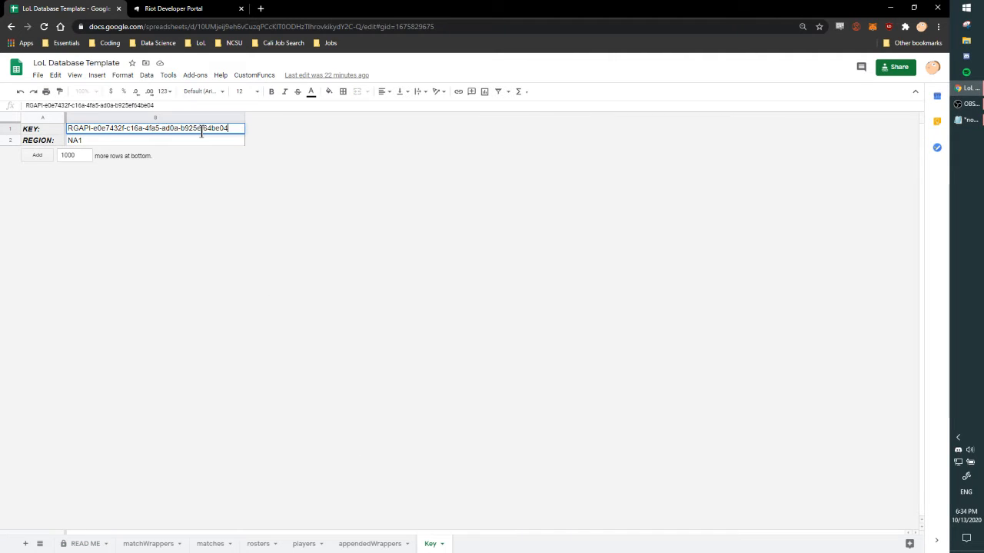
key(ctrl+shift+Left)
key(ctrl+shift+Left)
key(ctrl+shift+Left)
key(ctrl+shift+Left)
key(ctrl+shift+Left)
key(ctrl+shift+Left)
key(ctrl+v)
key(Return)
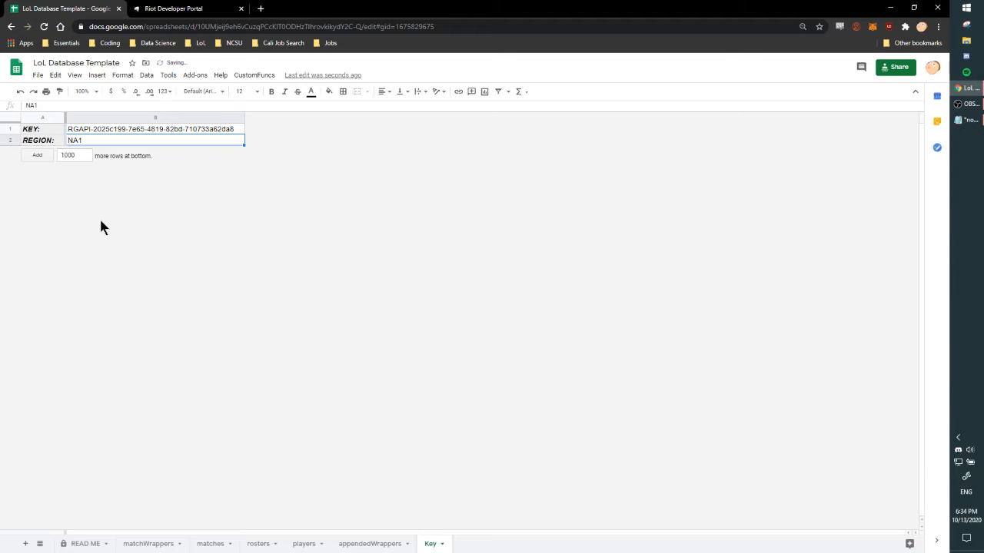
double_click(83, 140)
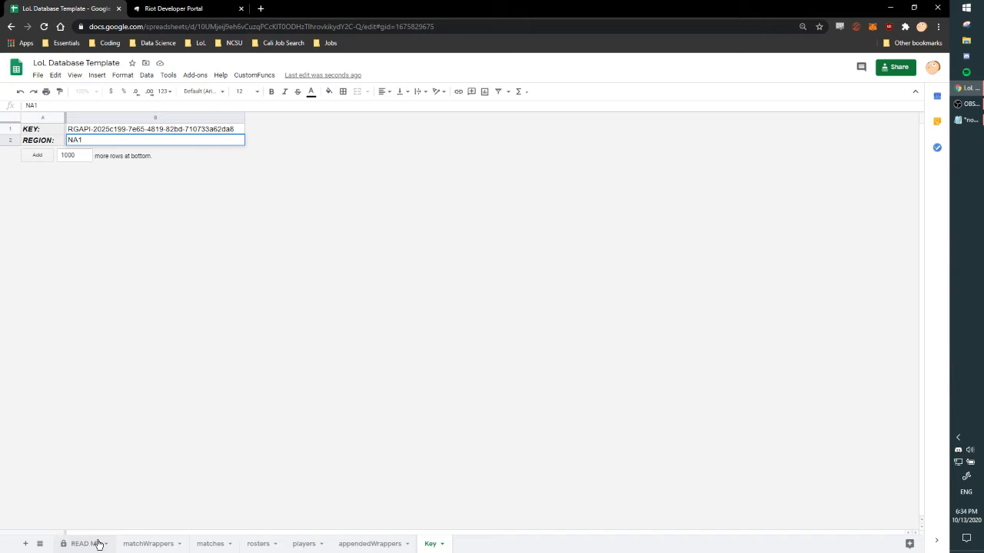
Move the matches sheet between the players and appendedWrappers sheets, and look over the rosters and players sheets.
click(155, 546)
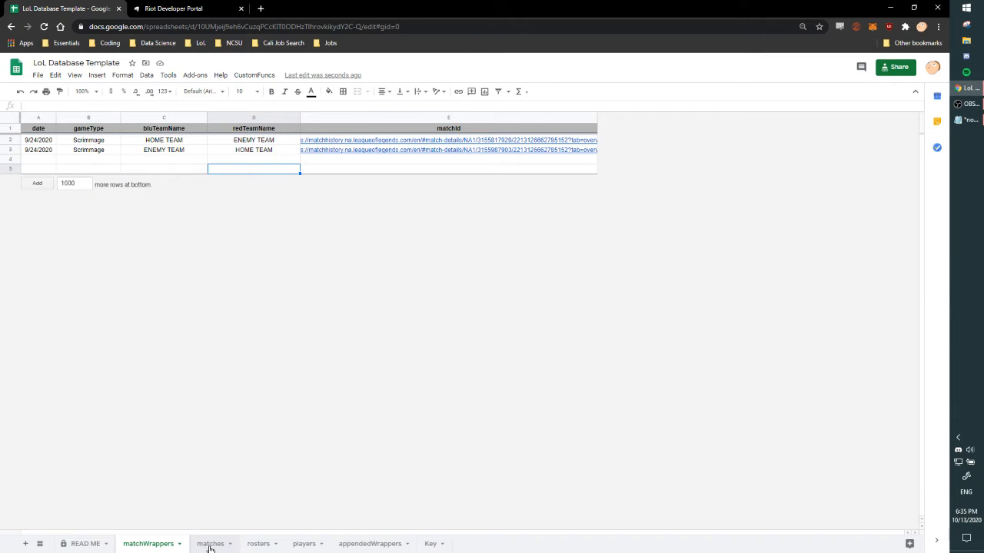
drag(209, 551, 292, 548)
click(153, 547)
click(206, 544)
click(244, 546)
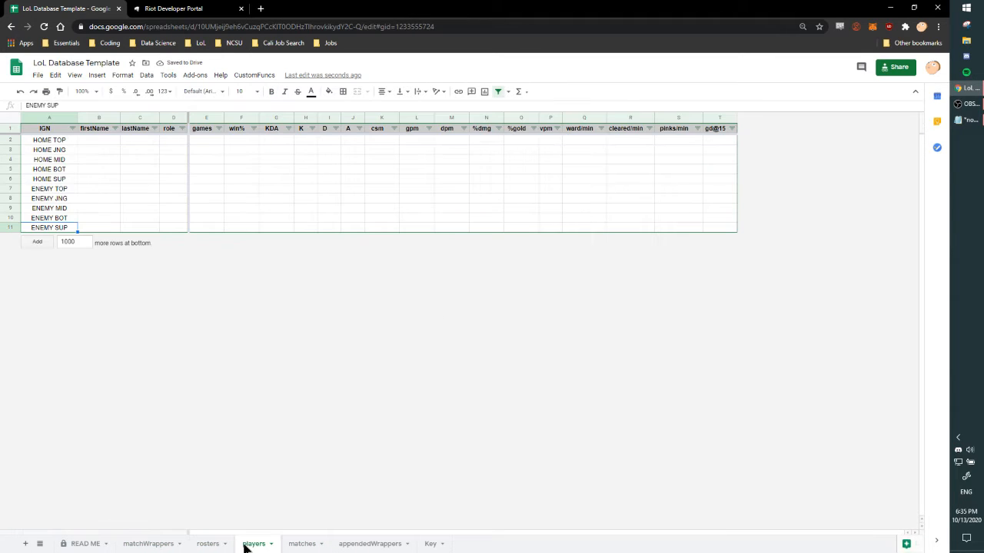
Examine the date, gameType, bluTeamName and redTeamName columns and their sample entries in the matchWrappers sheet.
click(152, 546)
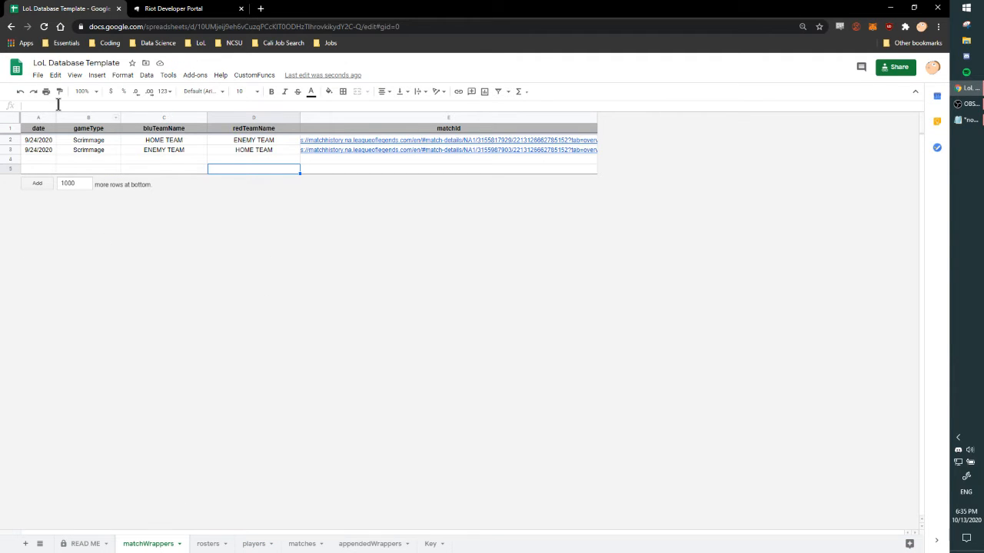
click(39, 129)
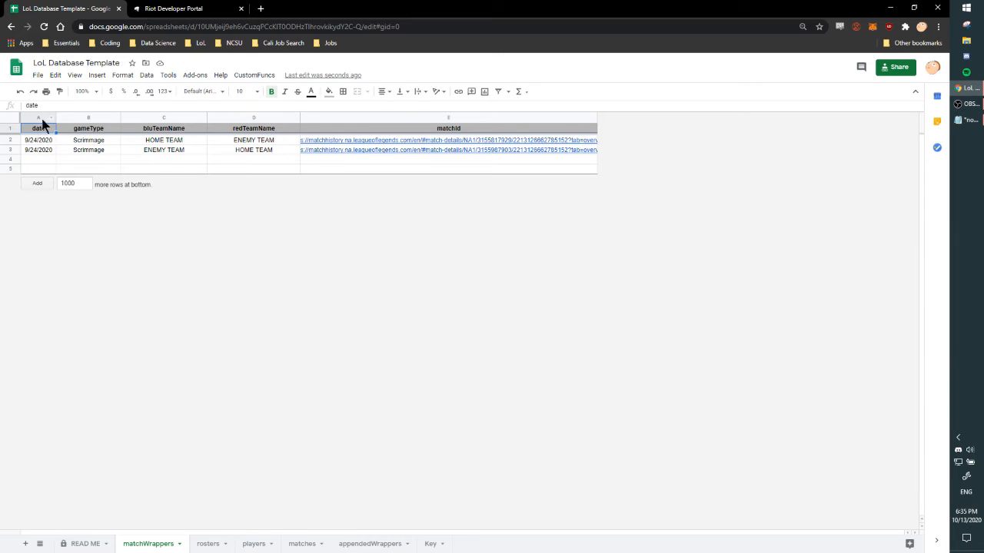
click(40, 118)
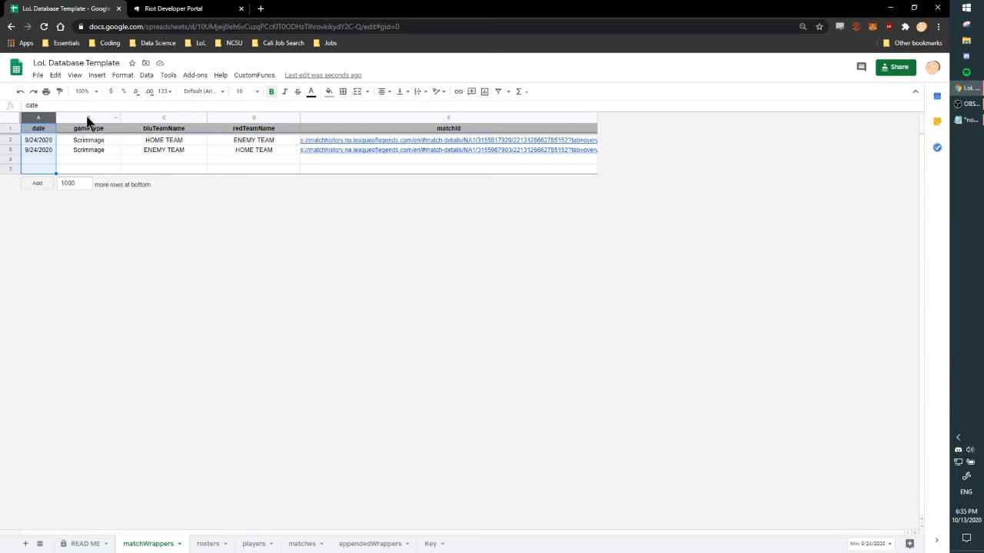
click(87, 119)
drag(92, 140, 99, 153)
click(99, 153)
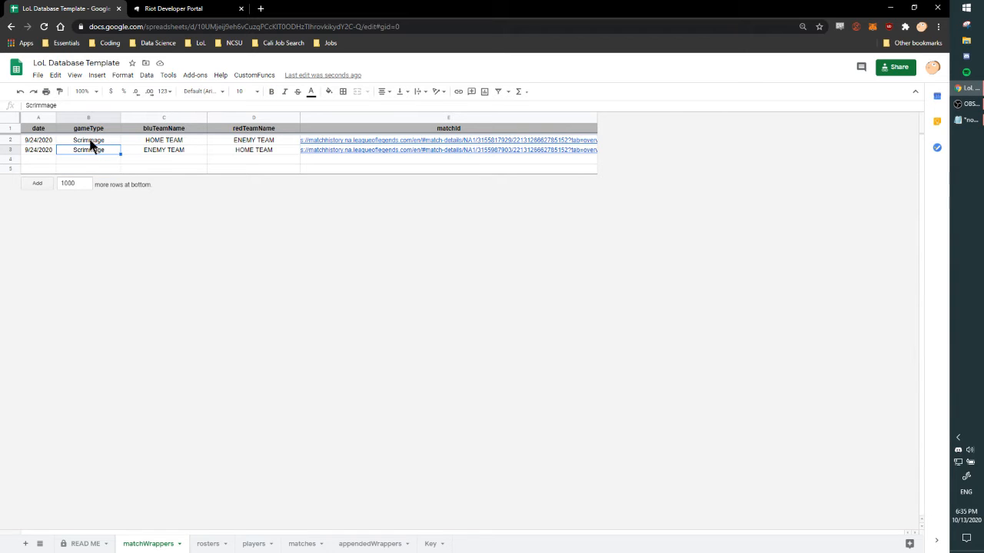
click(177, 141)
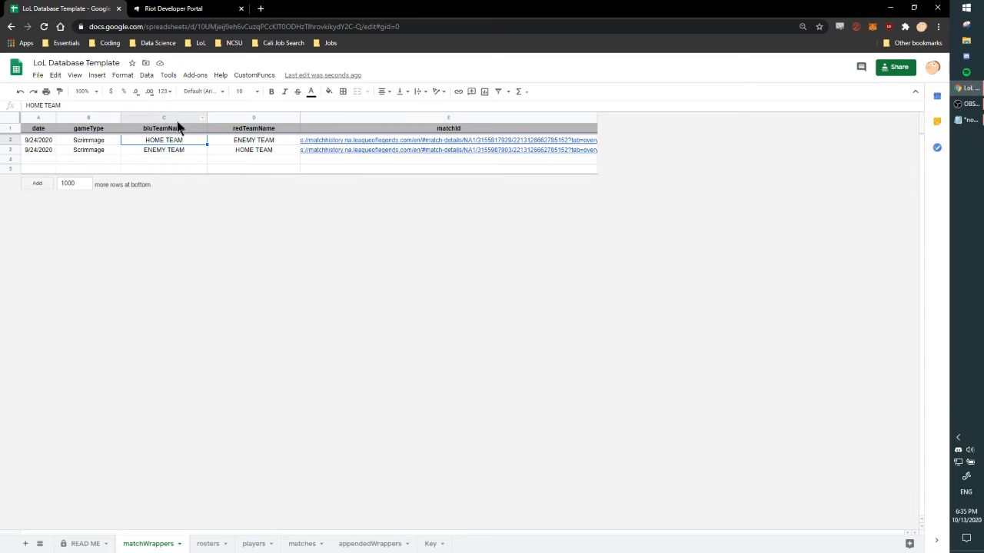
click(245, 118)
click(243, 140)
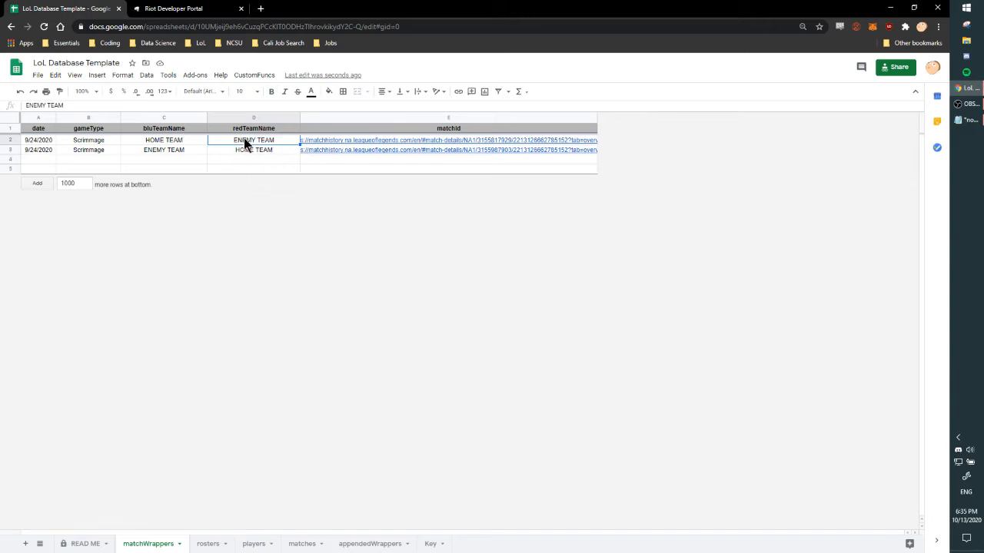
click(169, 140)
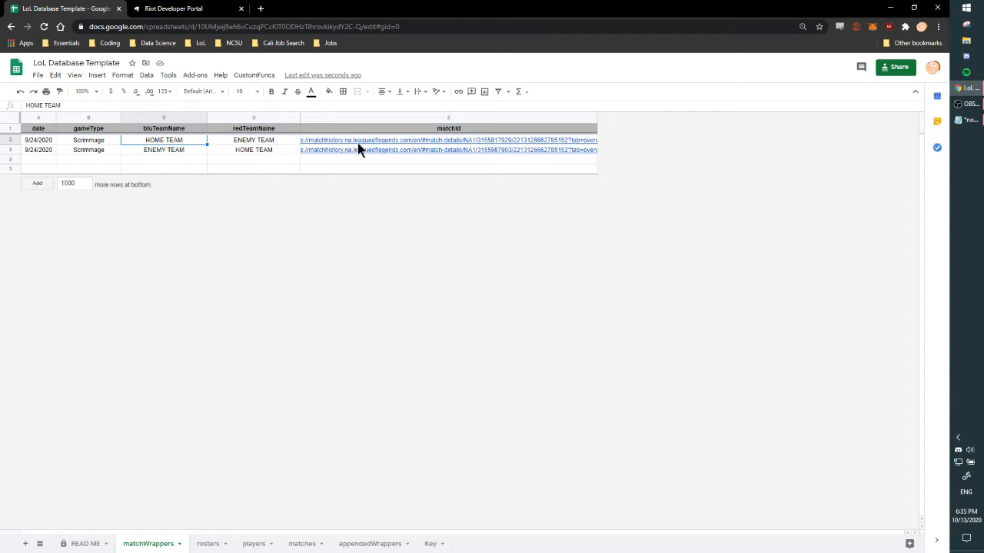
mouse_move(351, 144)
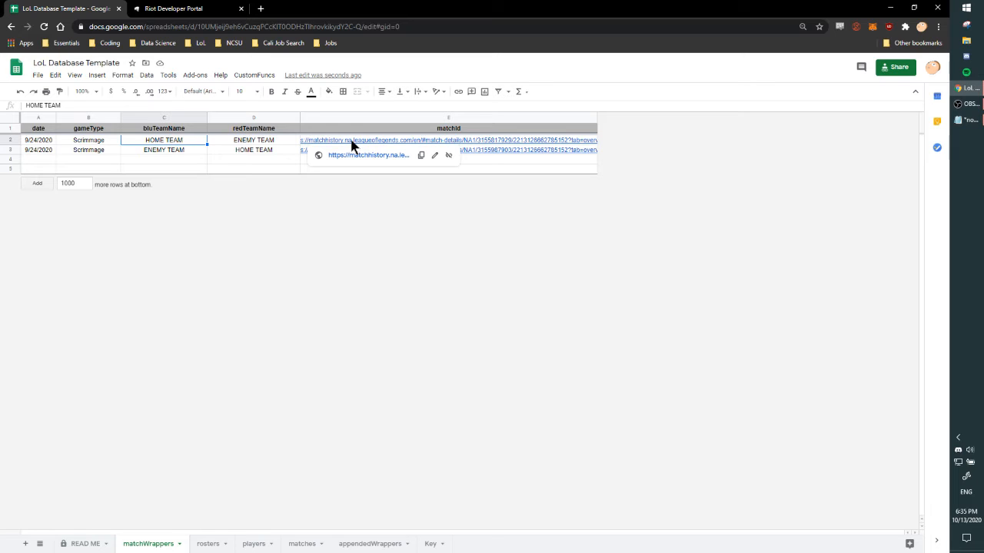
click(231, 149)
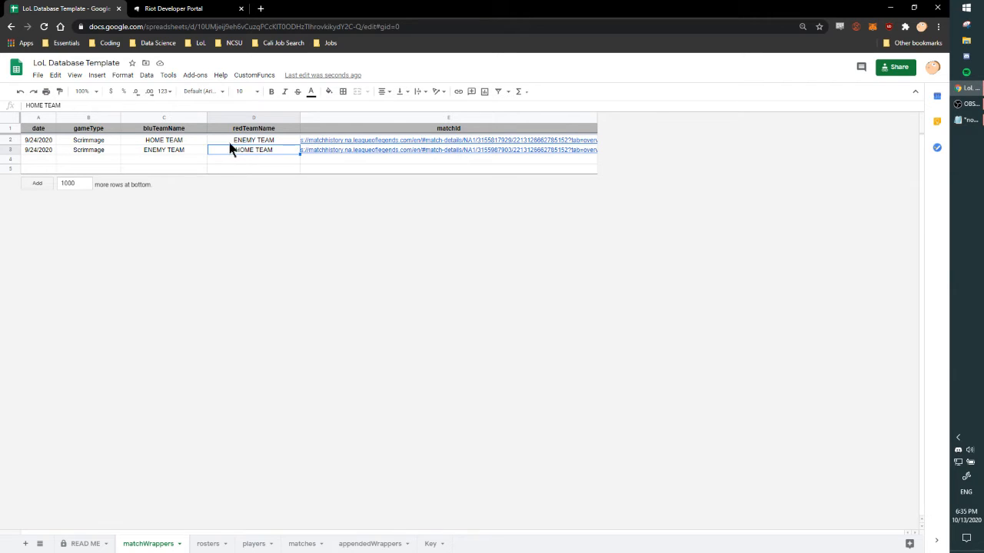
click(173, 141)
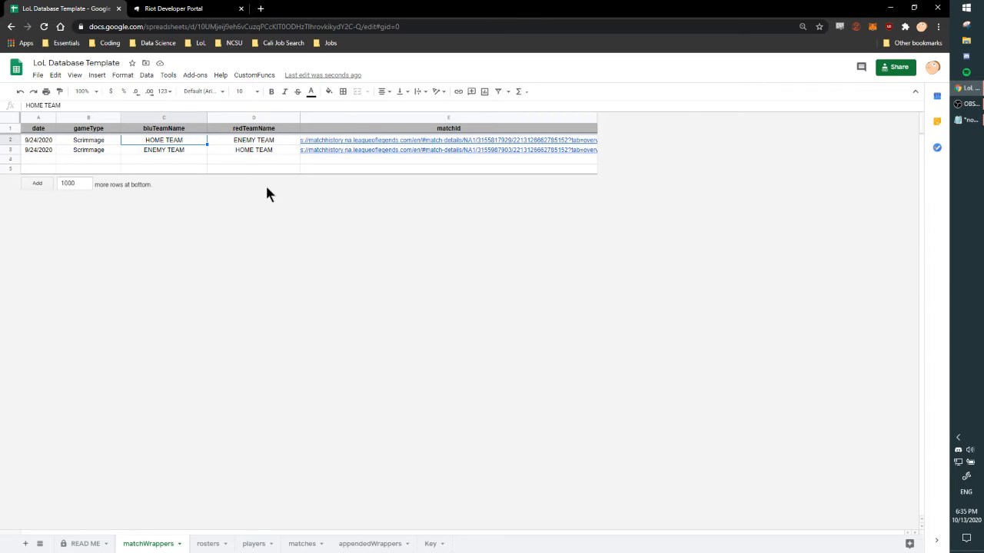
Highlight the match ID number inside the first match's history URL in the matchId column.
click(342, 141)
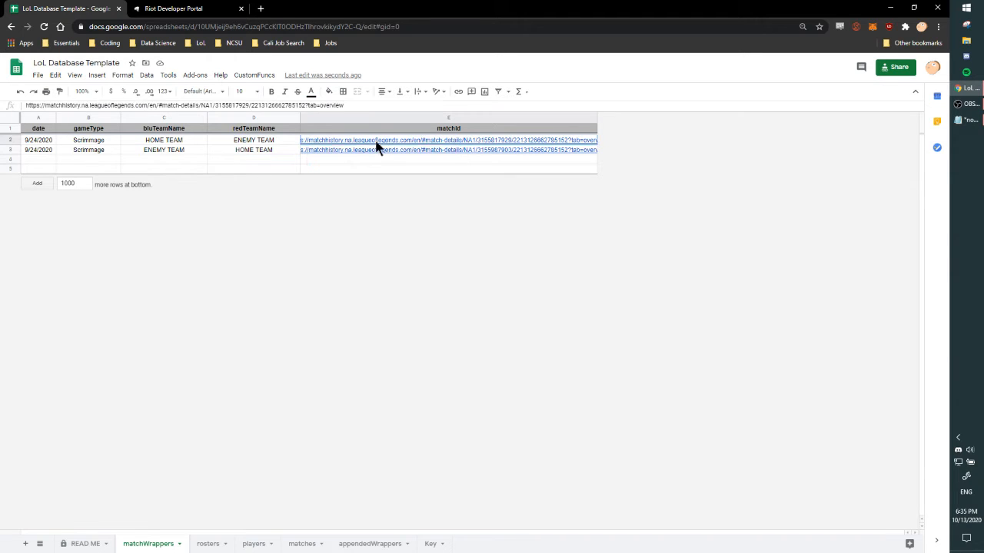
click(230, 104)
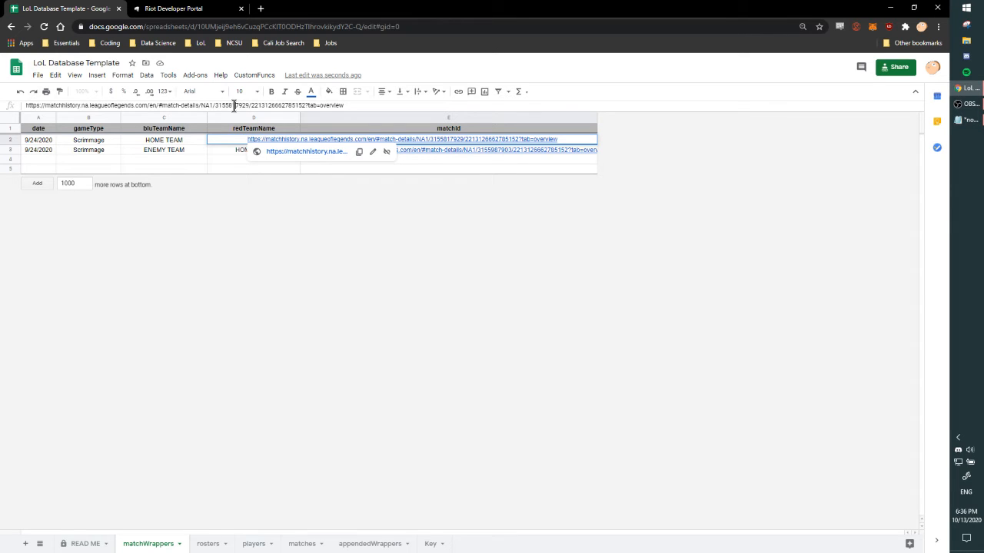
double_click(233, 106)
click(456, 168)
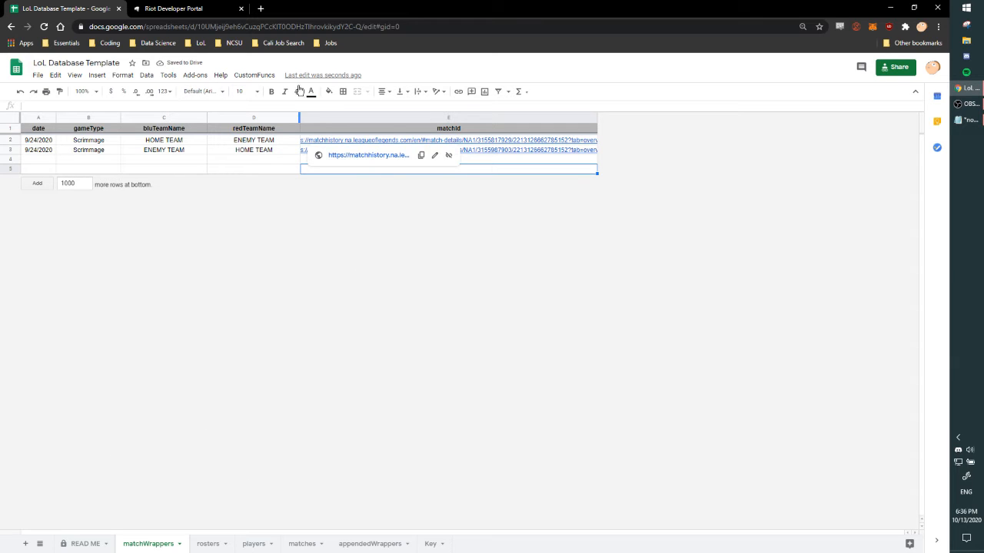
Review the two match rows in matchWrappers and run the custom matchlist function that loads their data into the matches sheet.
click(265, 75)
click(242, 168)
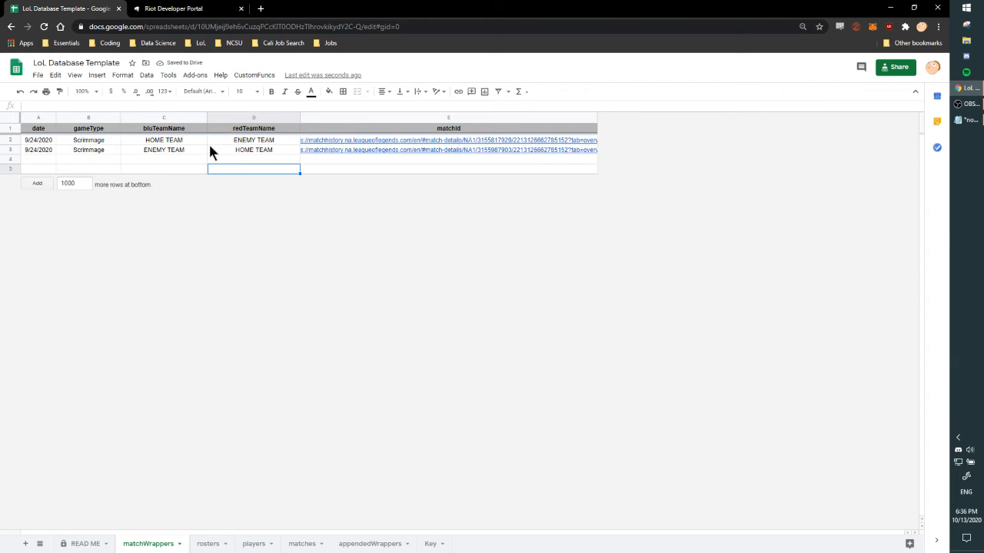
click(10, 140)
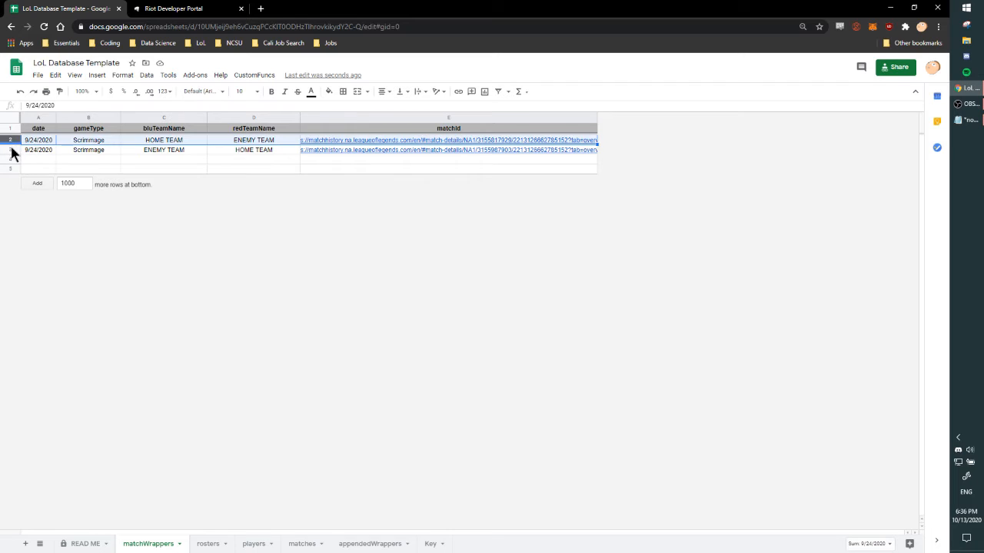
click(10, 149)
click(248, 152)
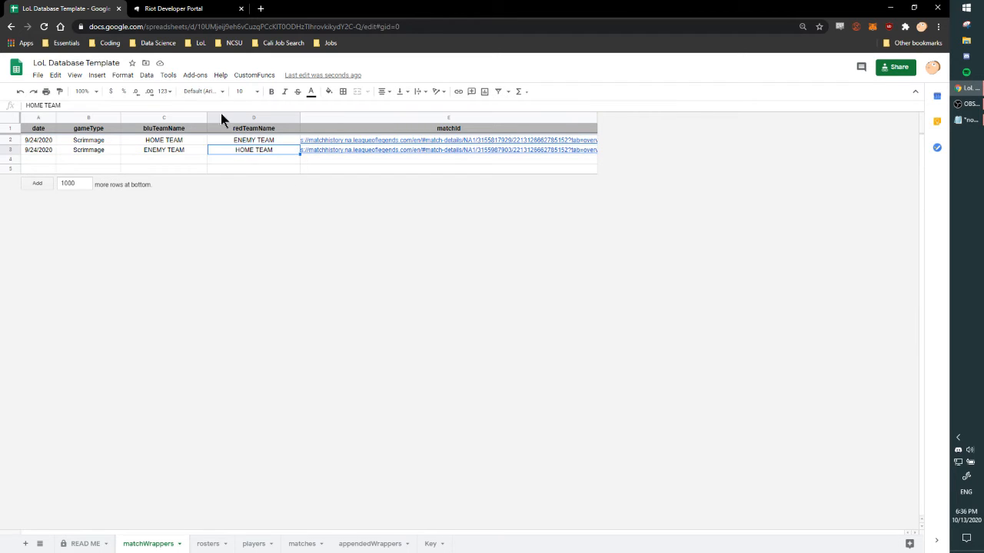
click(254, 75)
mouse_move(271, 94)
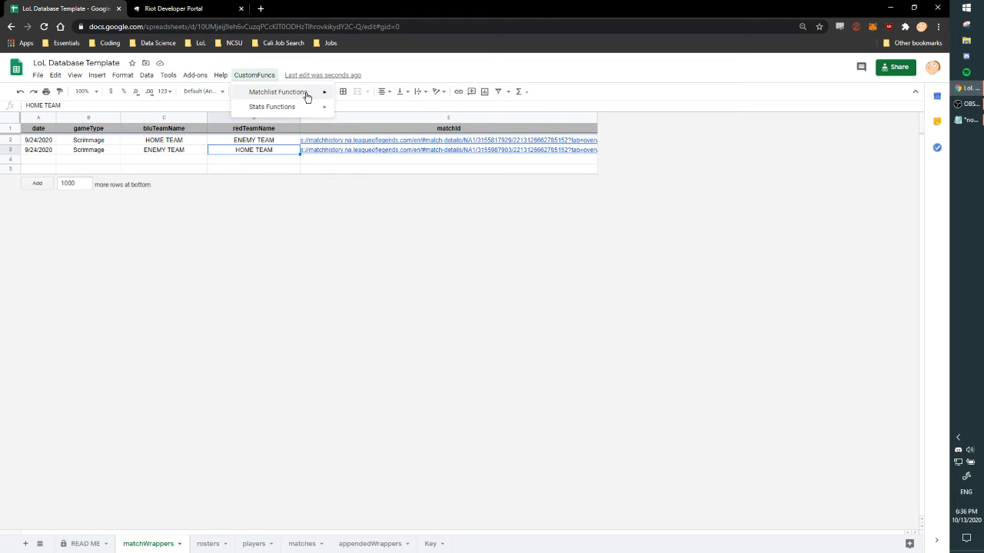
click(375, 96)
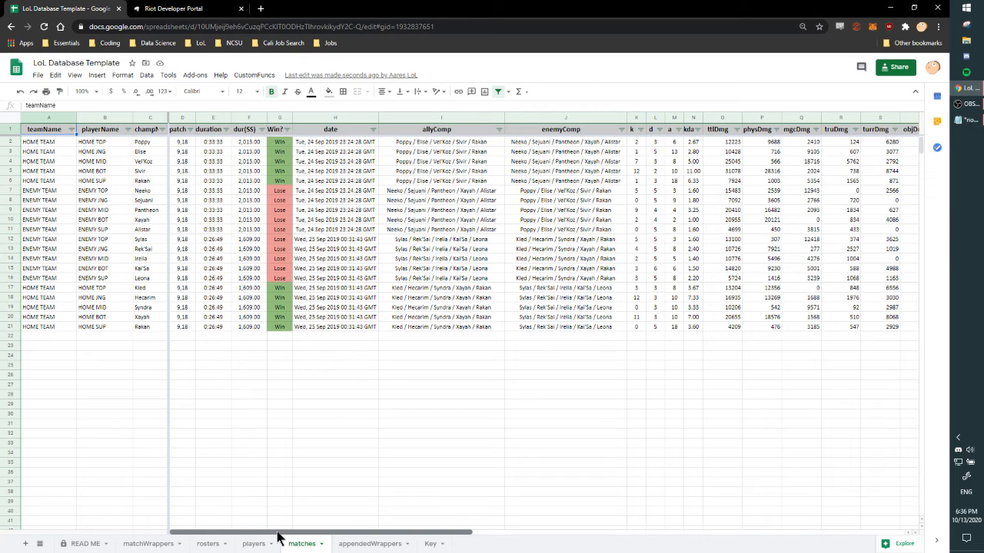
Compare the playerName entries in the matches sheet with the team and position names in the rosters sheet.
click(90, 143)
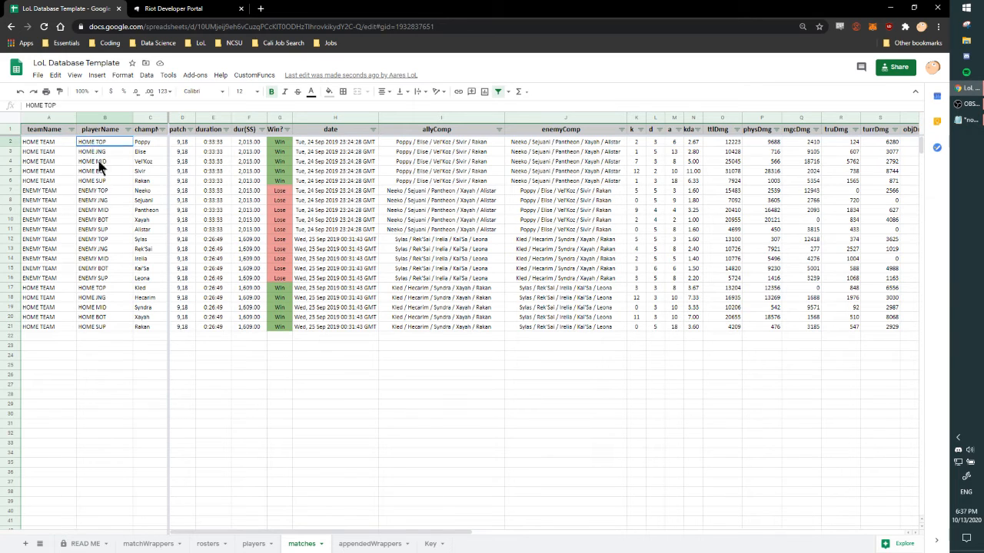
drag(98, 143, 111, 192)
click(106, 174)
click(111, 191)
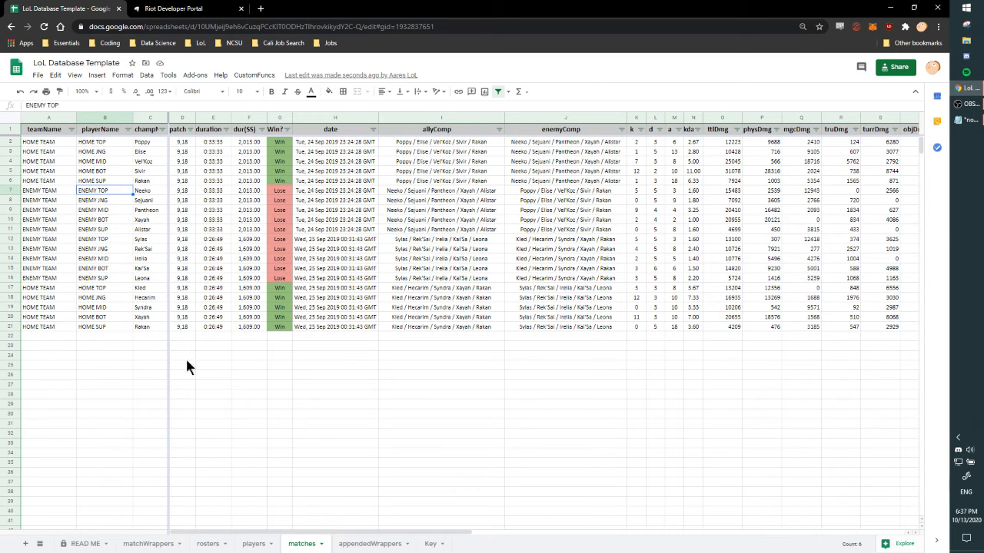
click(207, 544)
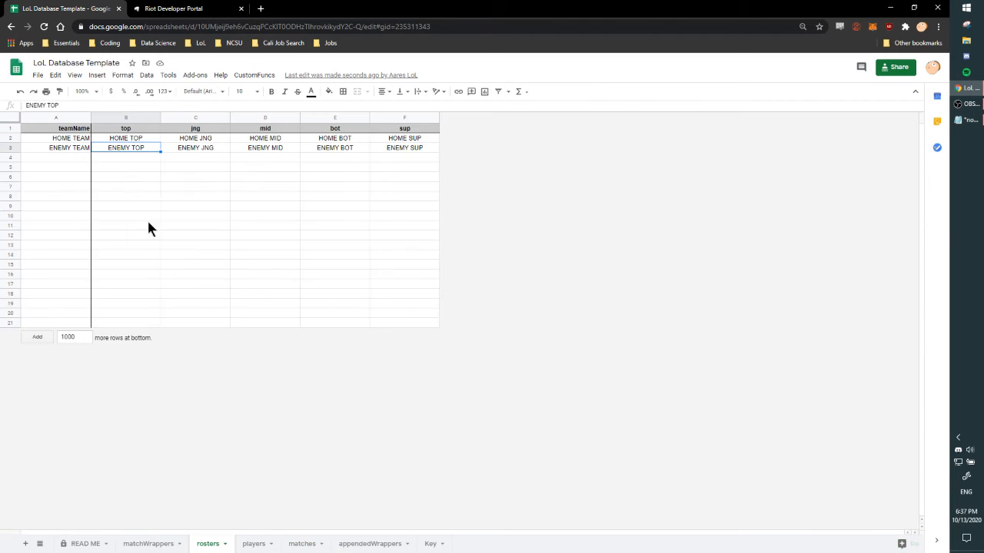
click(72, 138)
click(109, 140)
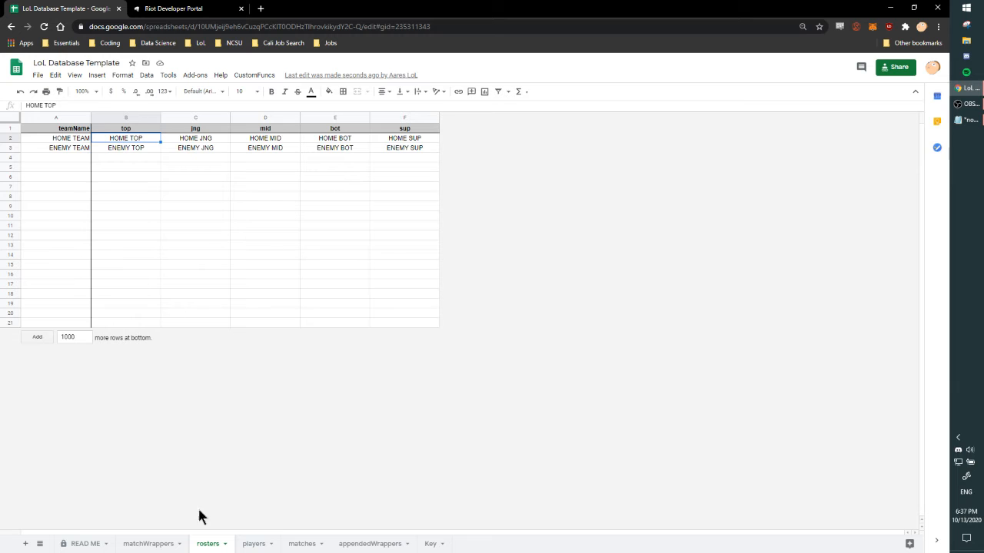
Check the playerName entries of the home and enemy teams across both games in the matches sheet.
click(255, 544)
click(164, 545)
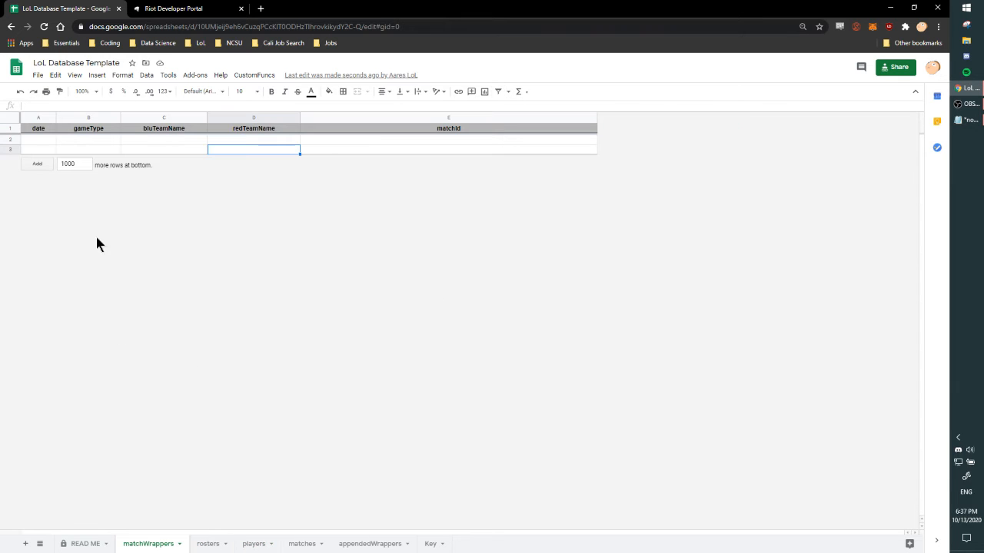
click(302, 544)
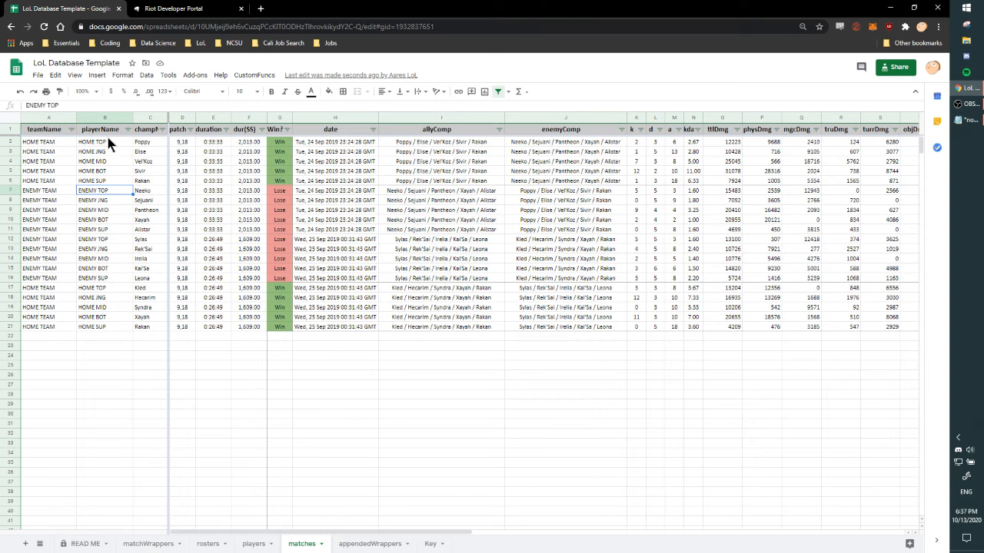
click(114, 212)
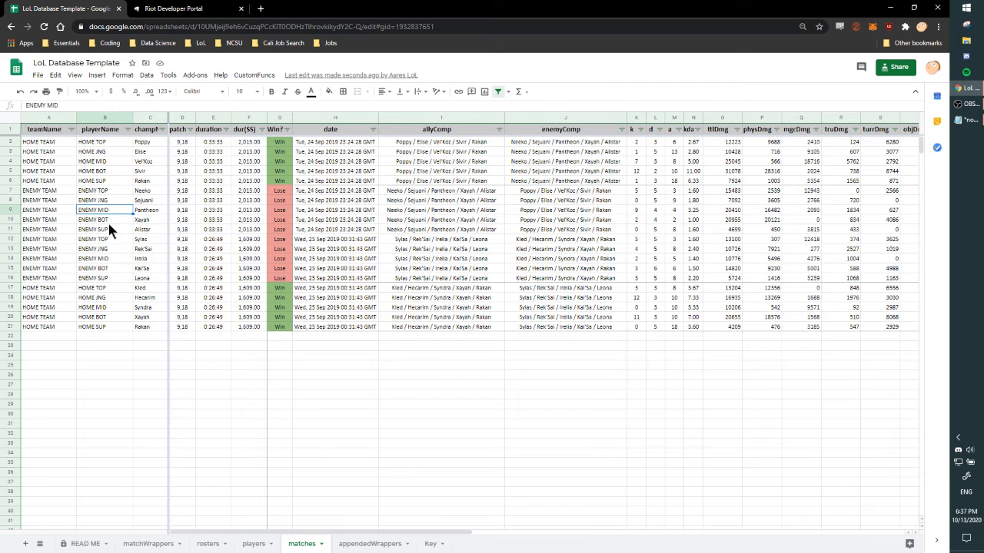
click(103, 298)
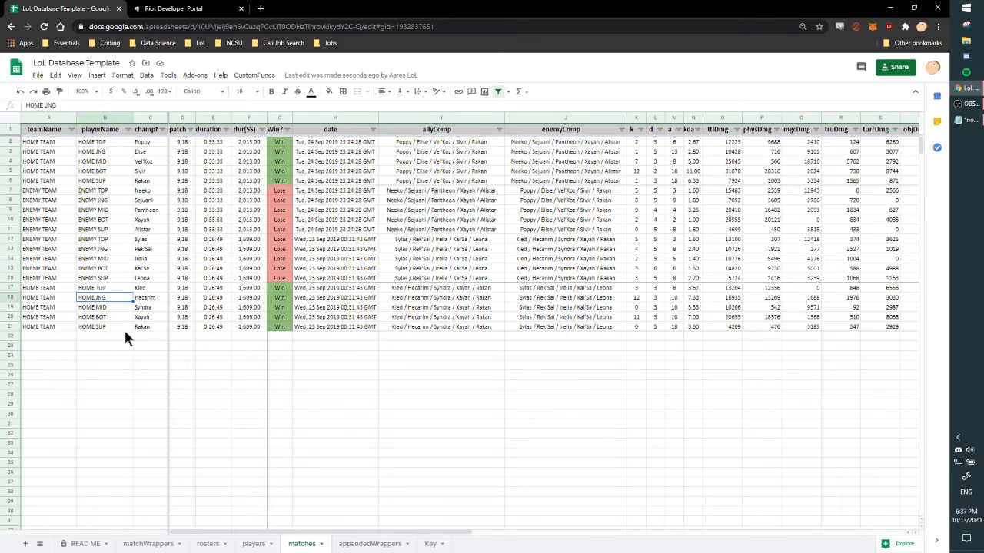
drag(295, 533, 208, 507)
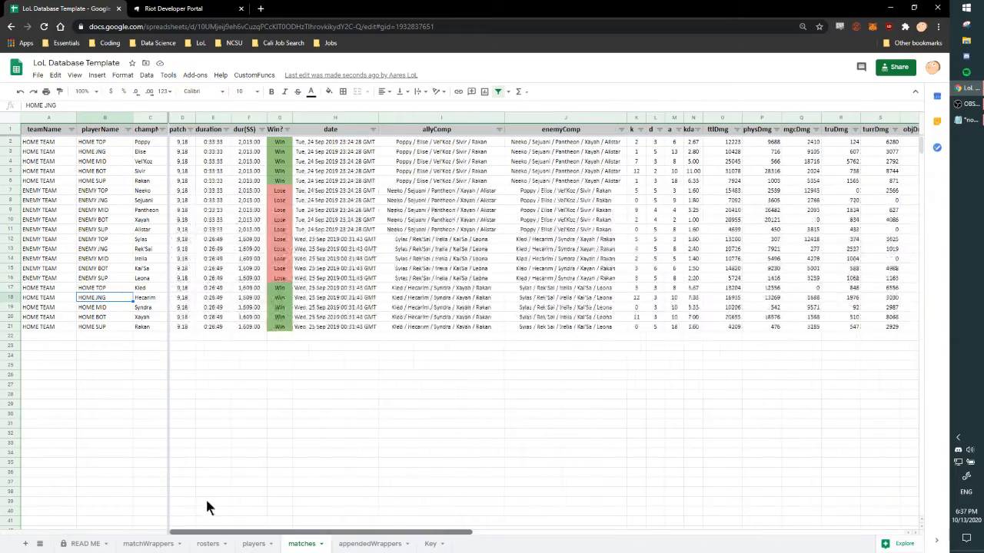
Run the custom stats function that updates the players sheet, and highlight the names in its IGN column.
click(253, 544)
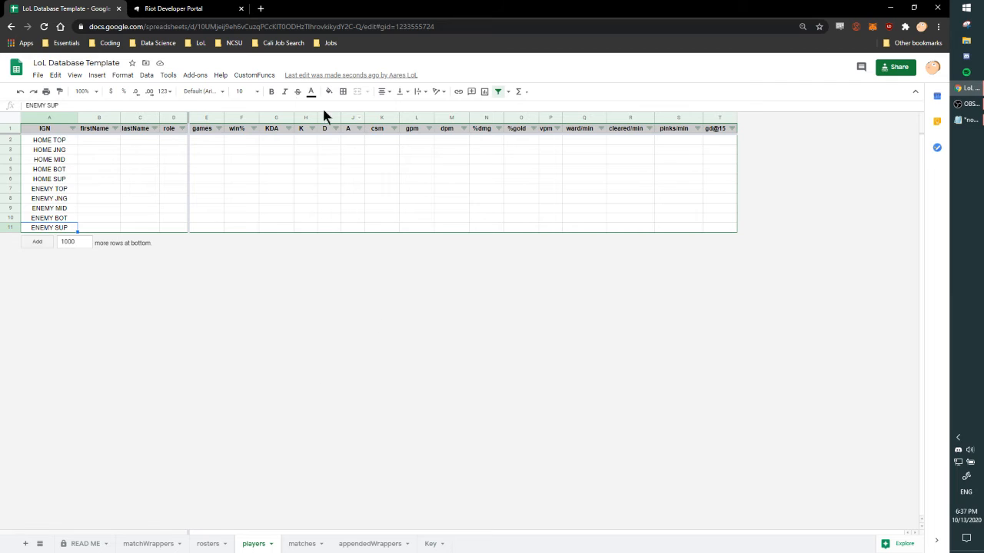
click(252, 74)
mouse_move(273, 108)
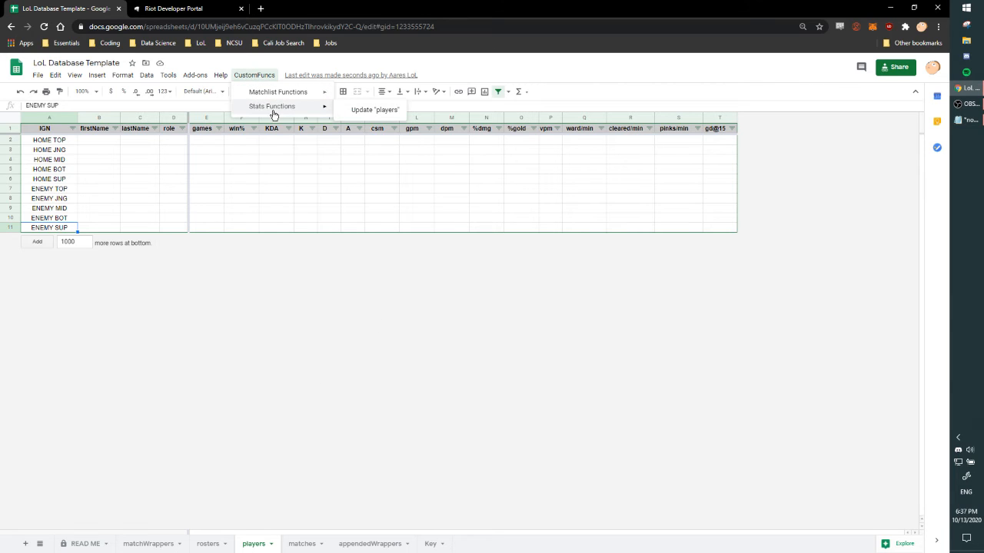
click(377, 110)
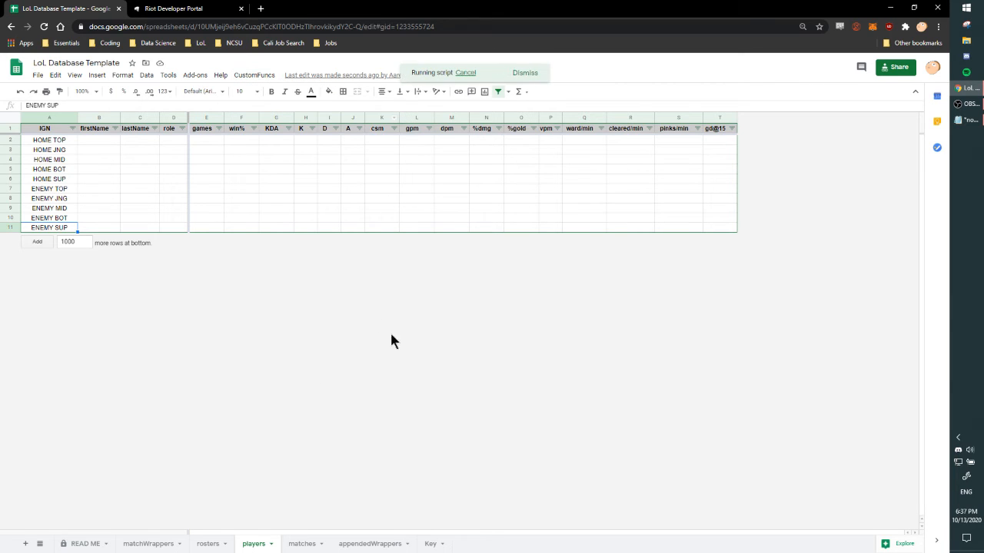
drag(56, 142, 58, 219)
click(58, 219)
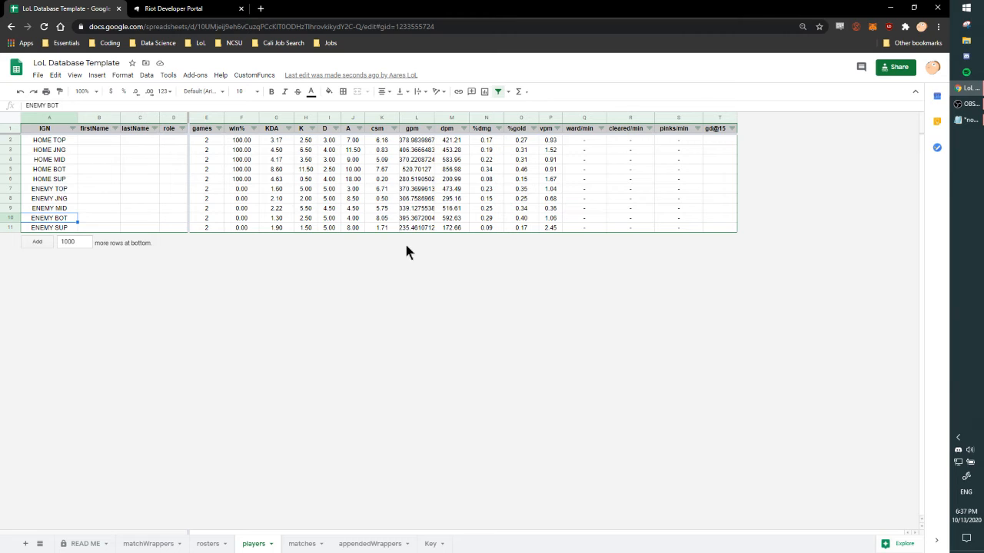
Examine the players sheet's stat columns from KDA to vpm and the ward/min, cleared/min, pinks/min and gd@15 columns.
drag(571, 140, 716, 227)
click(715, 227)
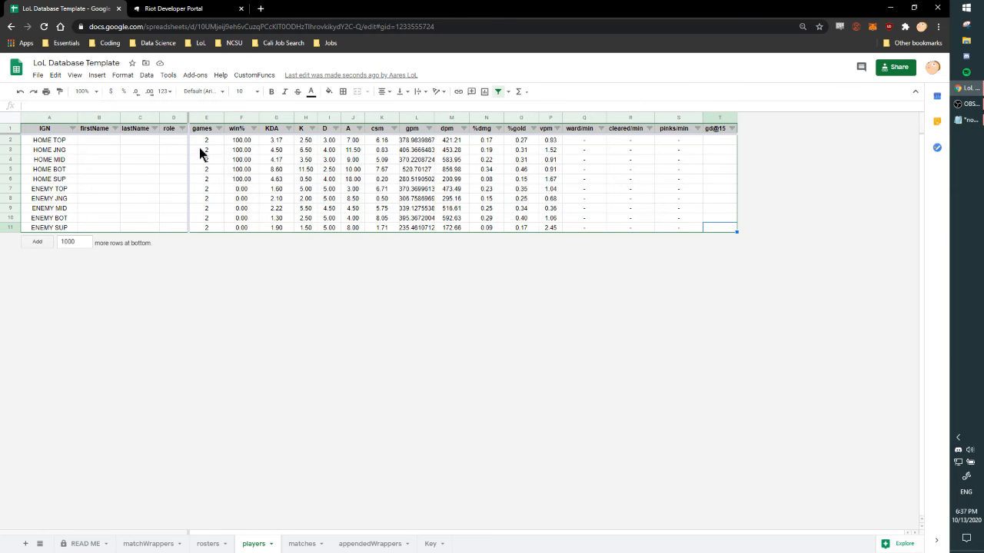
drag(271, 150, 679, 189)
click(679, 188)
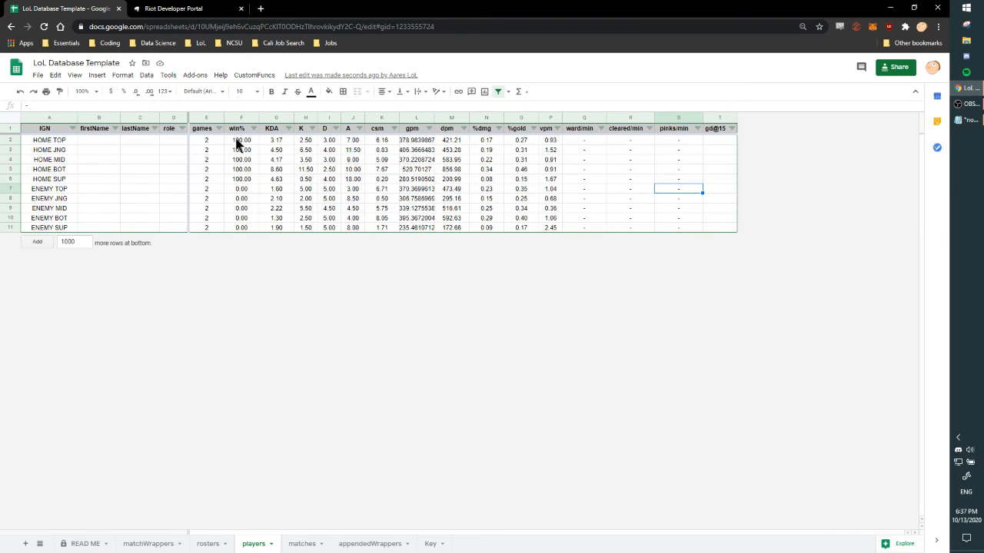
click(276, 143)
drag(277, 142, 560, 222)
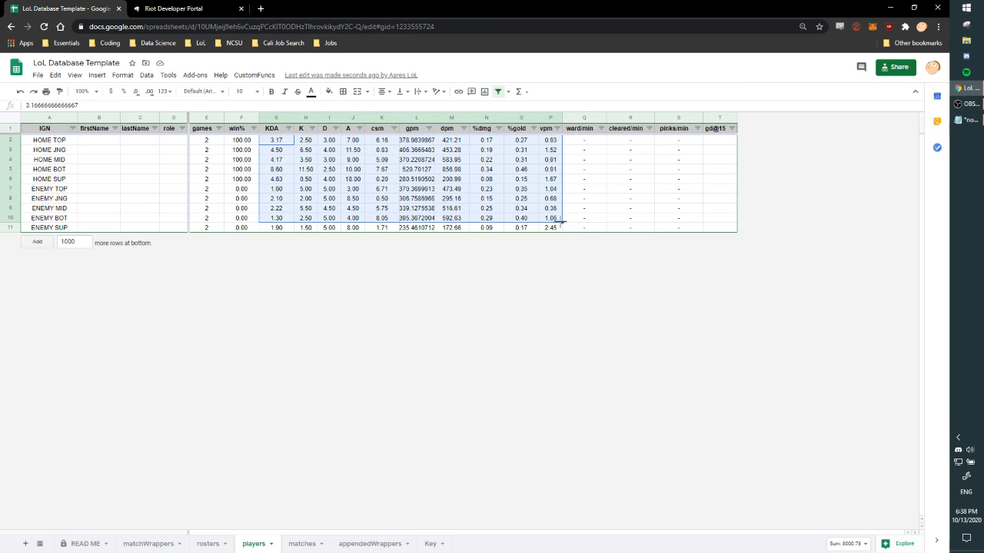
click(401, 150)
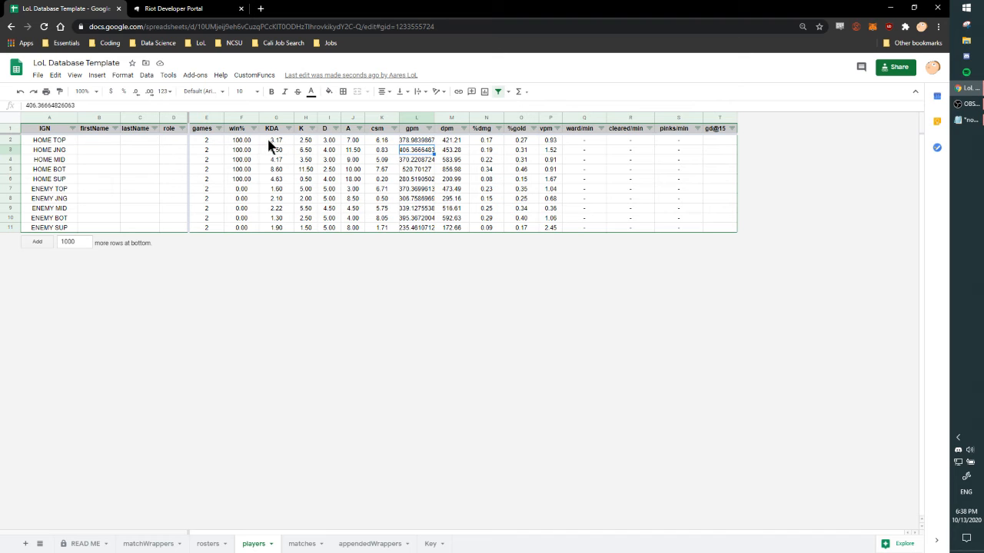
drag(269, 146, 519, 156)
click(545, 142)
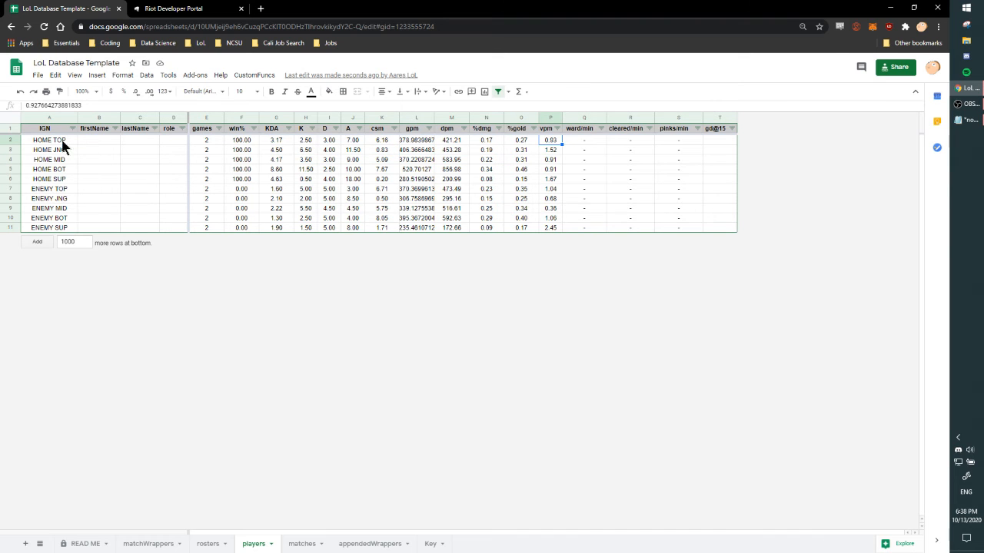
Highlight the full players table from the first IGN entry to the last gd@15 cell to review every player's averages.
drag(63, 146, 712, 213)
click(719, 219)
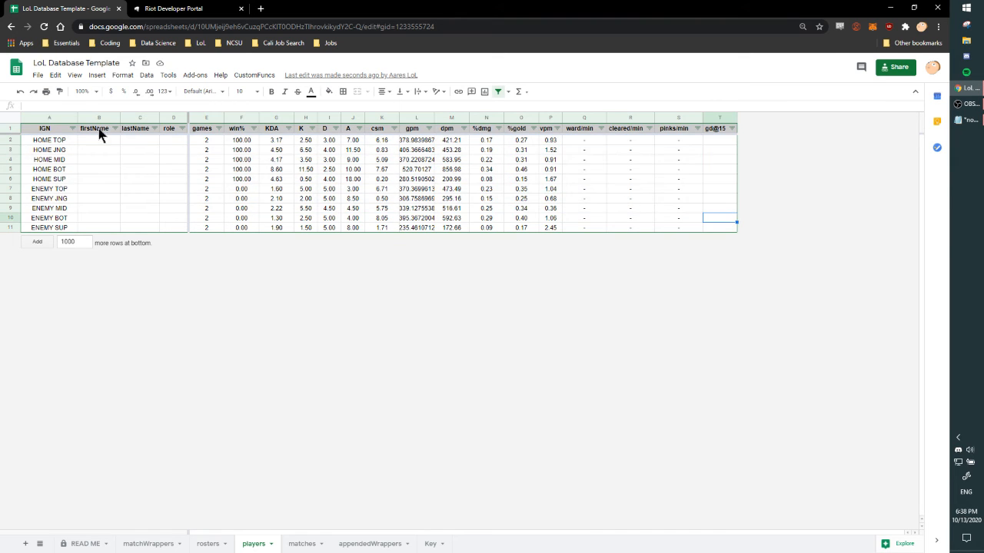
drag(44, 146, 730, 235)
click(730, 235)
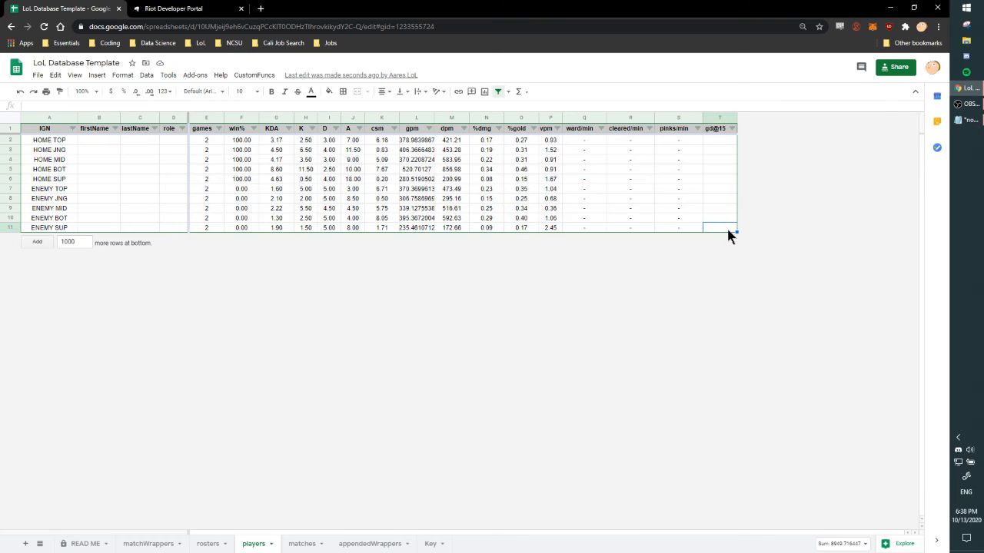
drag(42, 143, 719, 228)
click(719, 227)
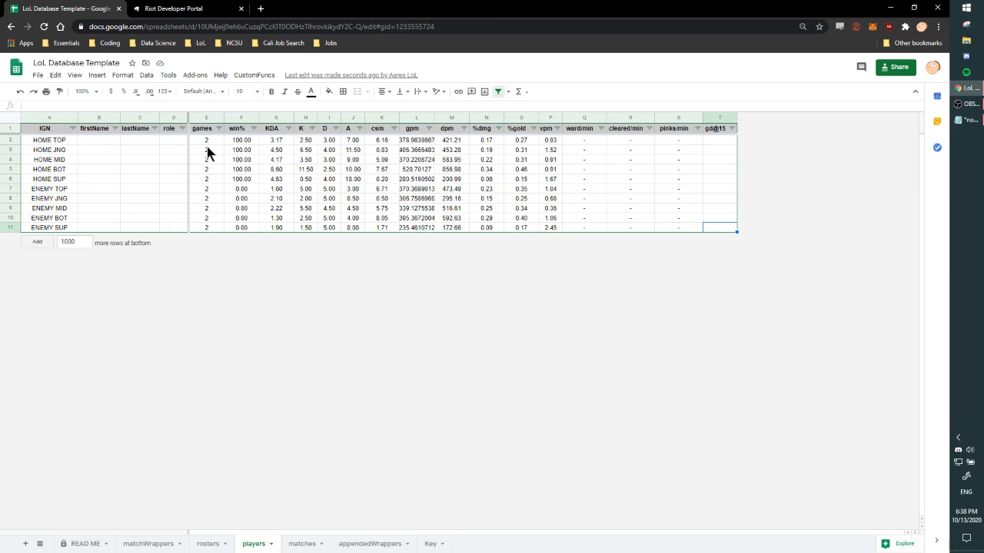
Review the match data in the matches sheet and run the custom matchlist function that clears that sheet.
click(246, 75)
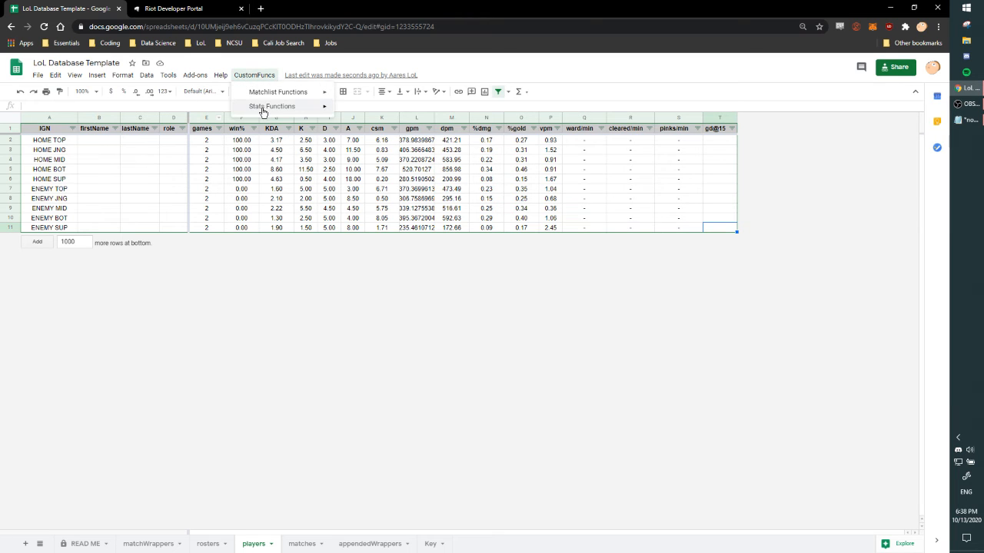
mouse_move(272, 94)
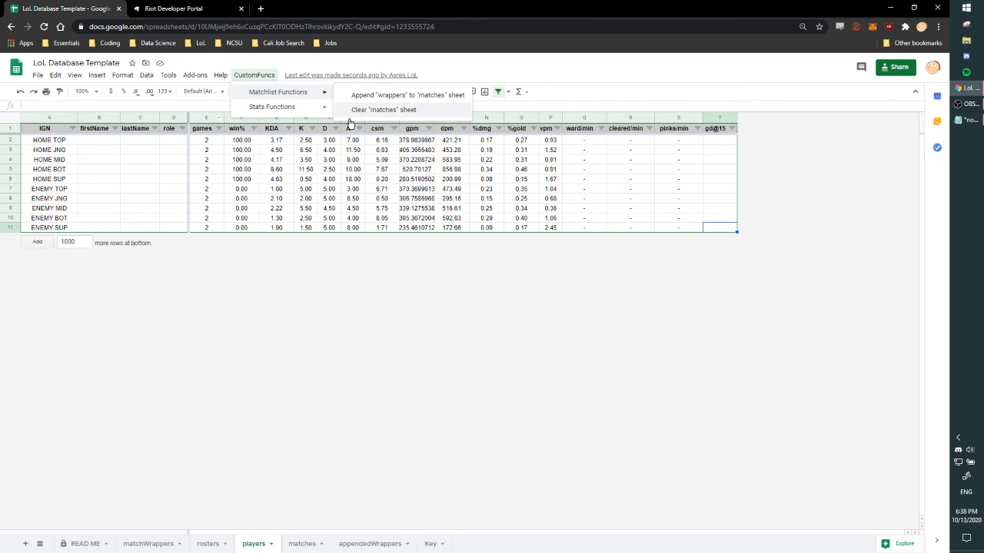
click(289, 439)
click(302, 544)
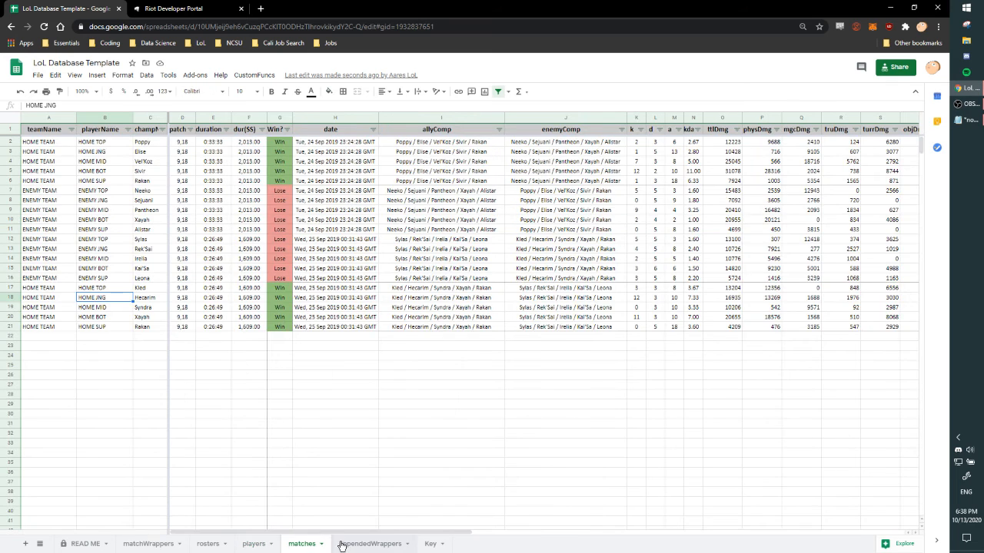
click(254, 544)
click(255, 75)
mouse_move(286, 96)
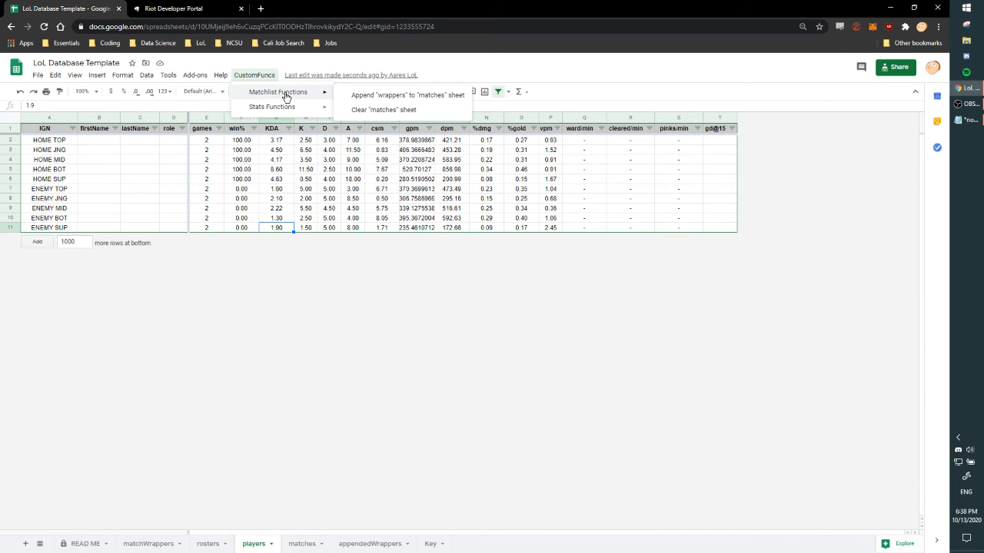
click(408, 94)
Highlight the two stored match rows in the appendedWrappers sheet, and check the contents of the matches sheet.
click(381, 543)
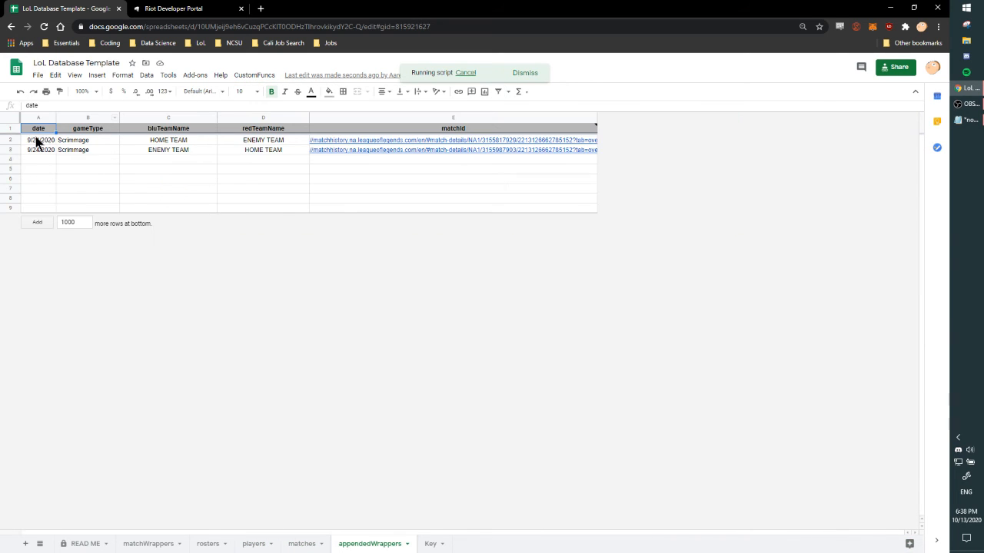
click(527, 152)
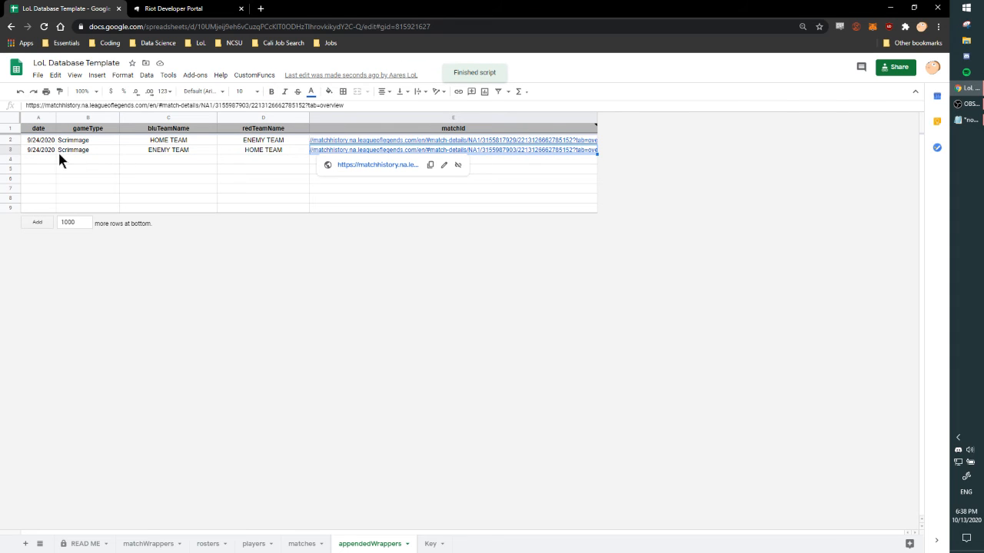
drag(43, 144, 502, 149)
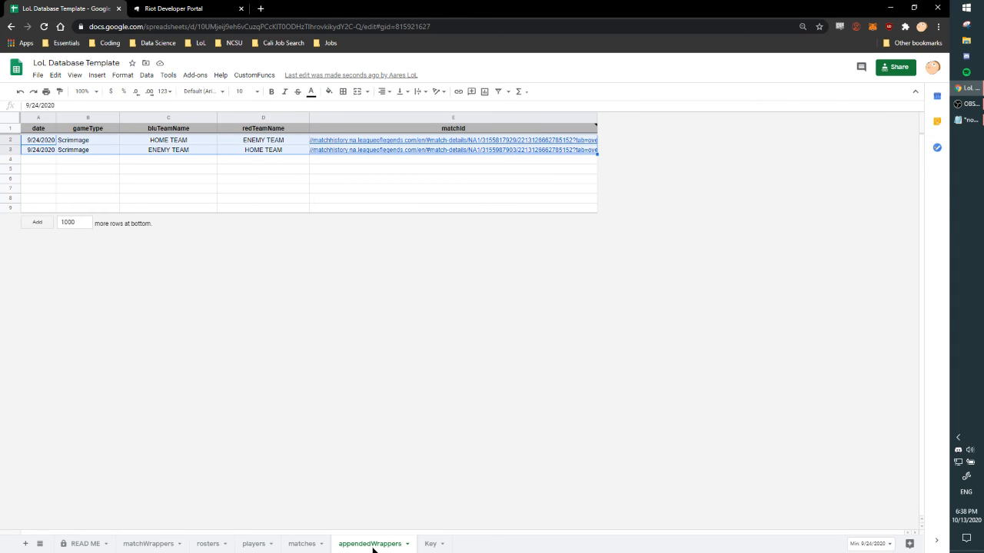
click(159, 545)
click(221, 545)
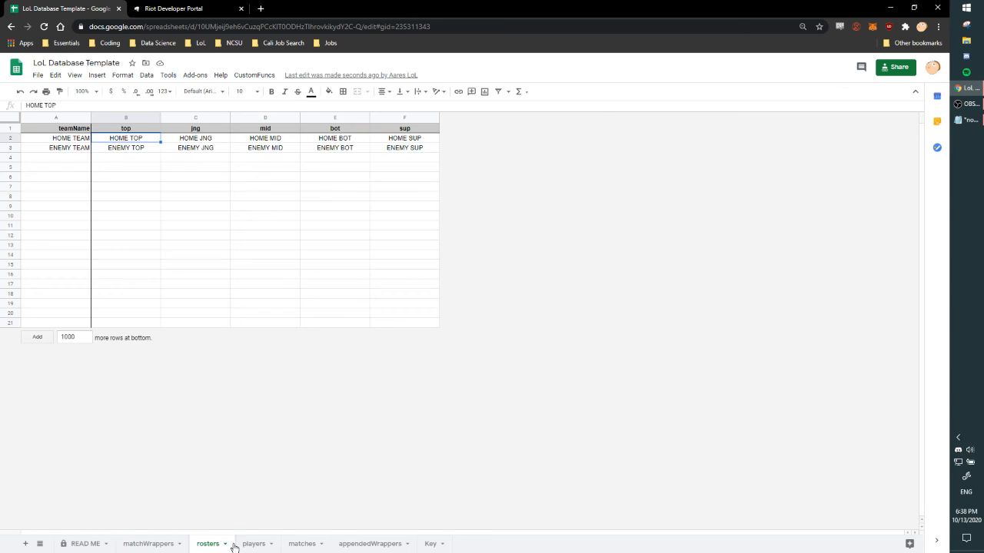
click(252, 545)
click(307, 545)
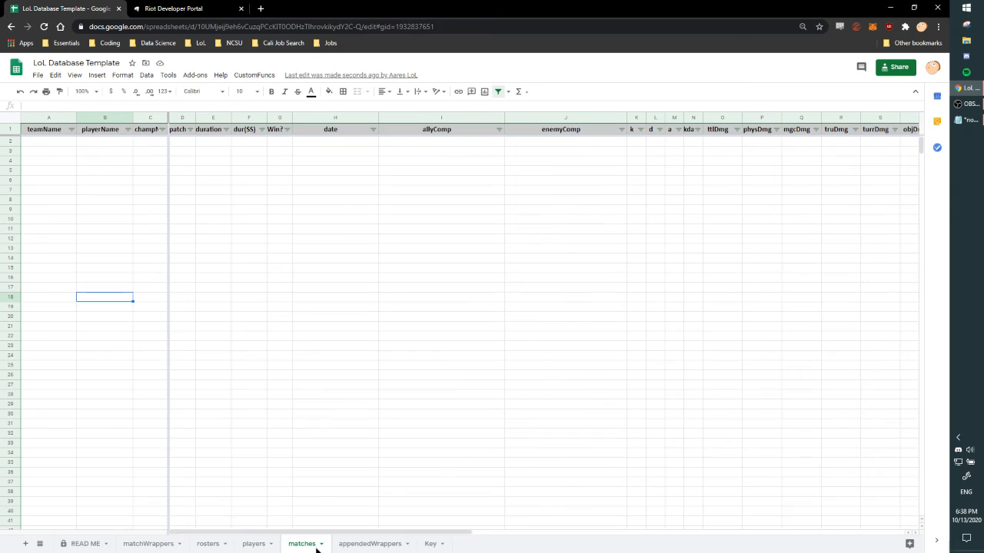
Rerun the custom stats function on the players sheet to recalculate the averages from the cleared matches sheet.
click(256, 76)
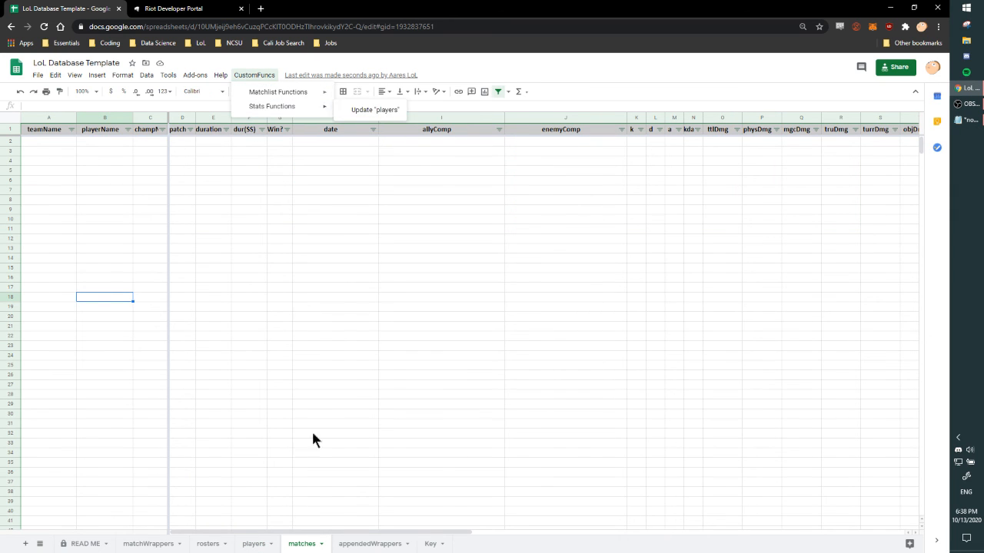
click(252, 544)
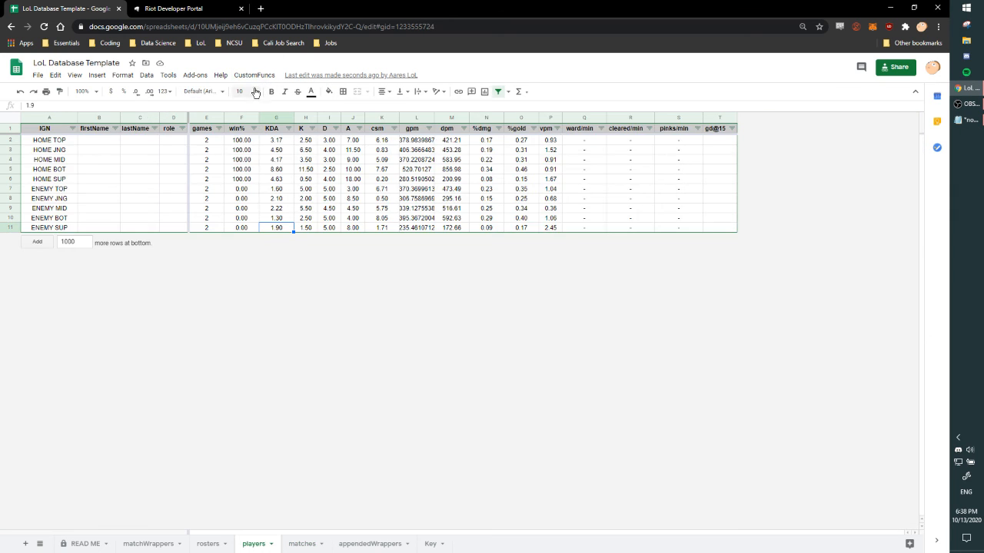
click(254, 75)
mouse_move(269, 105)
click(384, 109)
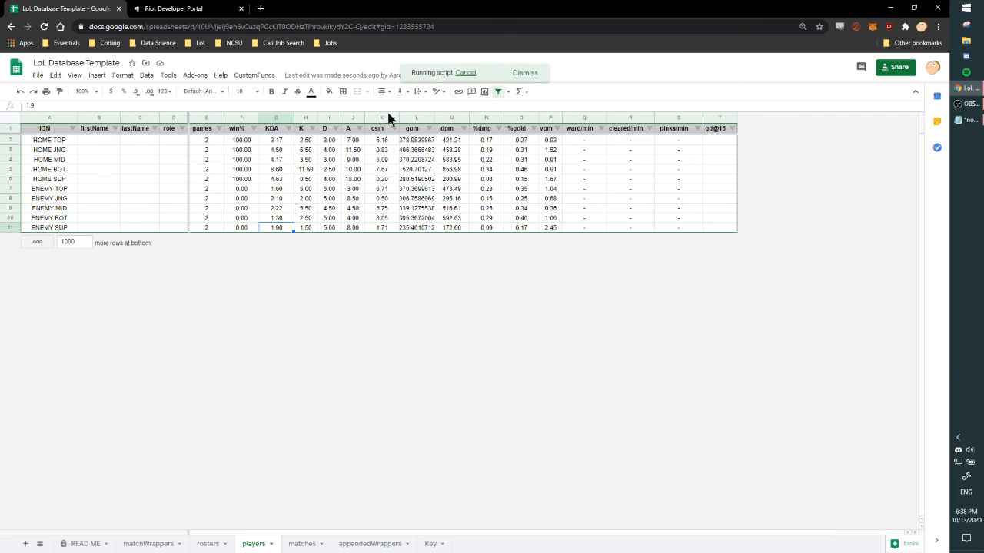
Inspect the recalculated win% through vpm values for all home and enemy players.
drag(269, 143, 419, 170)
click(454, 208)
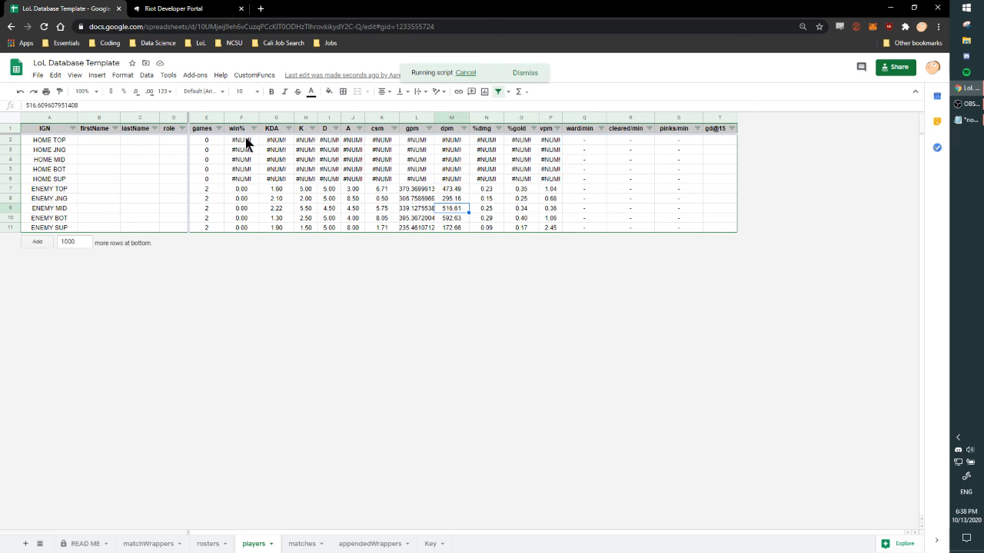
click(550, 228)
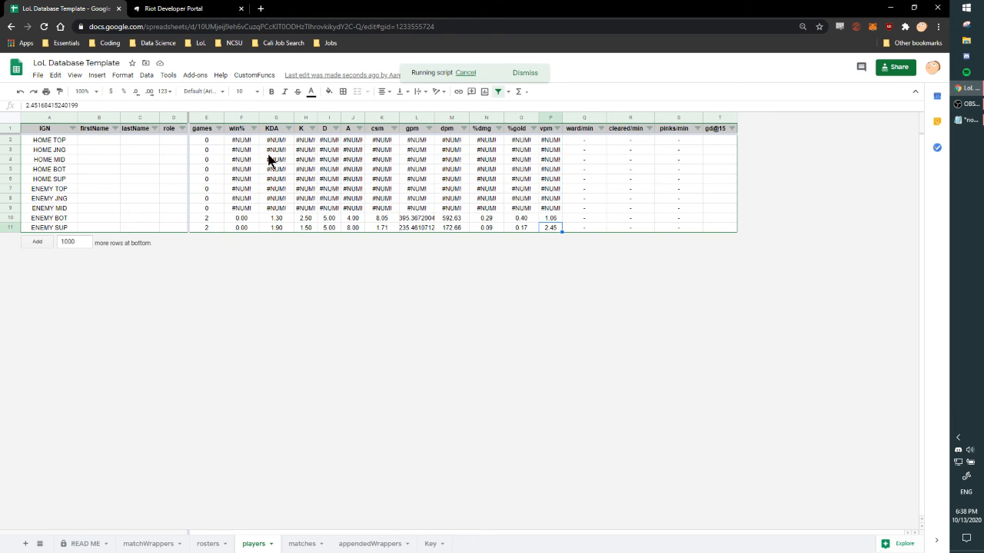
drag(235, 142, 546, 229)
click(546, 228)
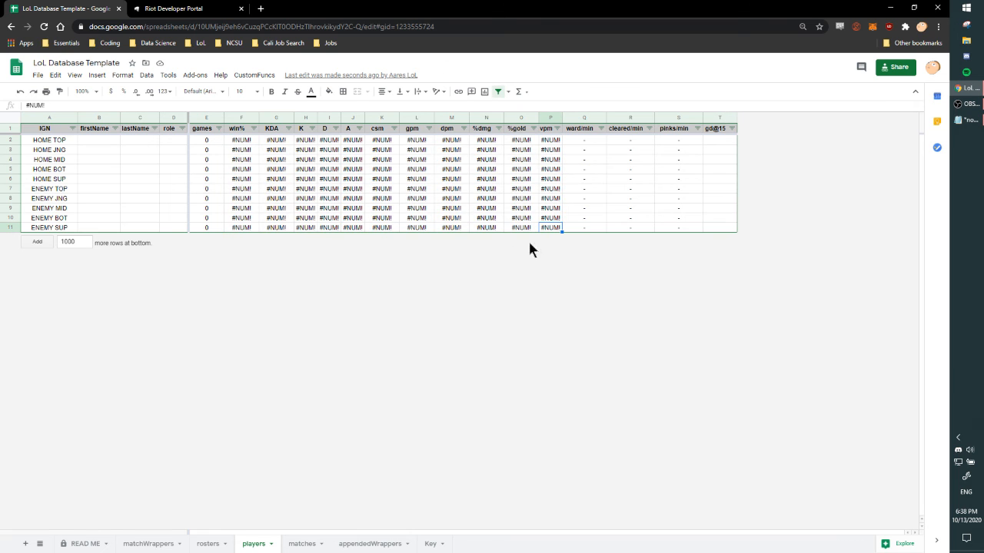
Review the READ ME sheet's notes on the key, currentRegion codes and the fields of each sheet.
click(86, 545)
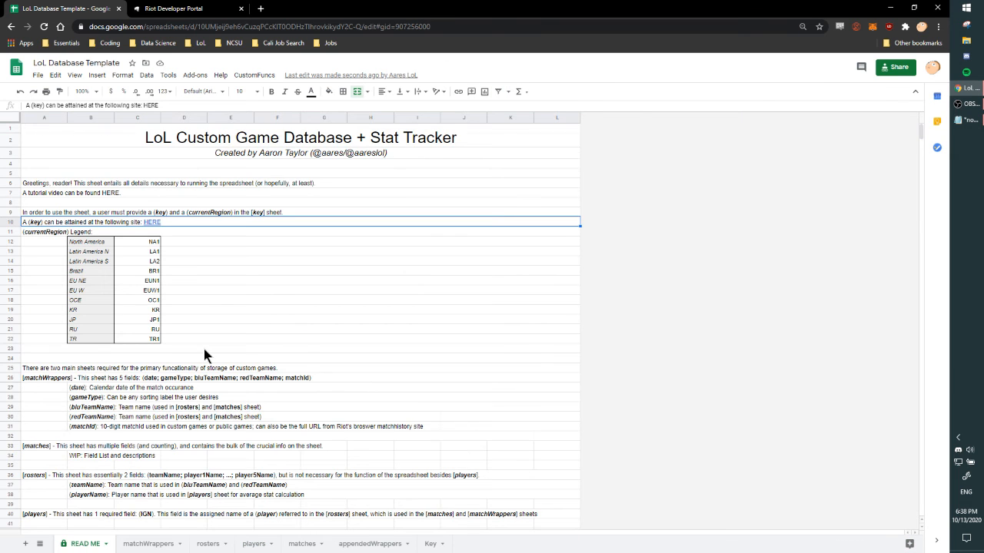
scroll(205, 352, down, 3)
scroll(206, 349, up, 3)
click(973, 109)
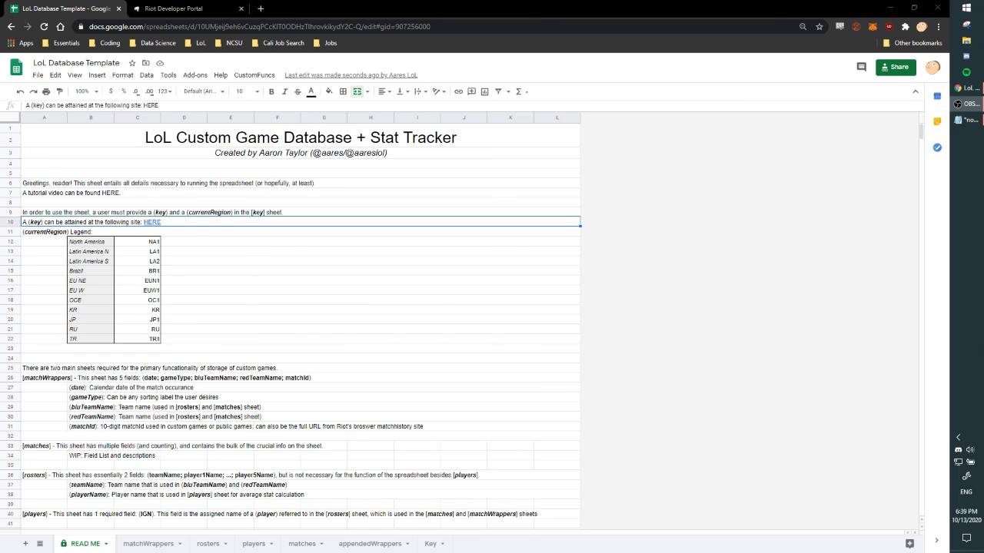
key(alt+Tab)
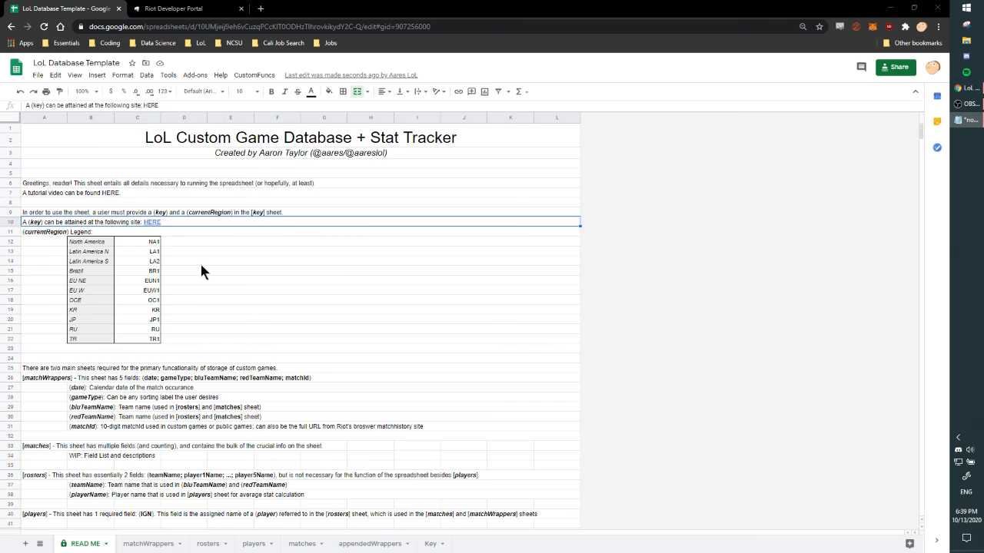
scroll(199, 284, down, 3)
scroll(191, 307, up, 3)
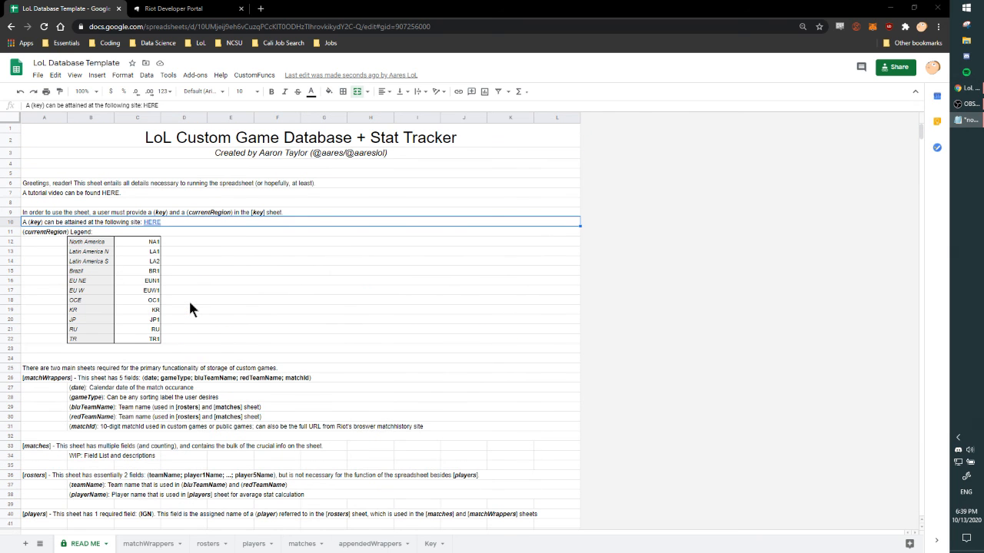